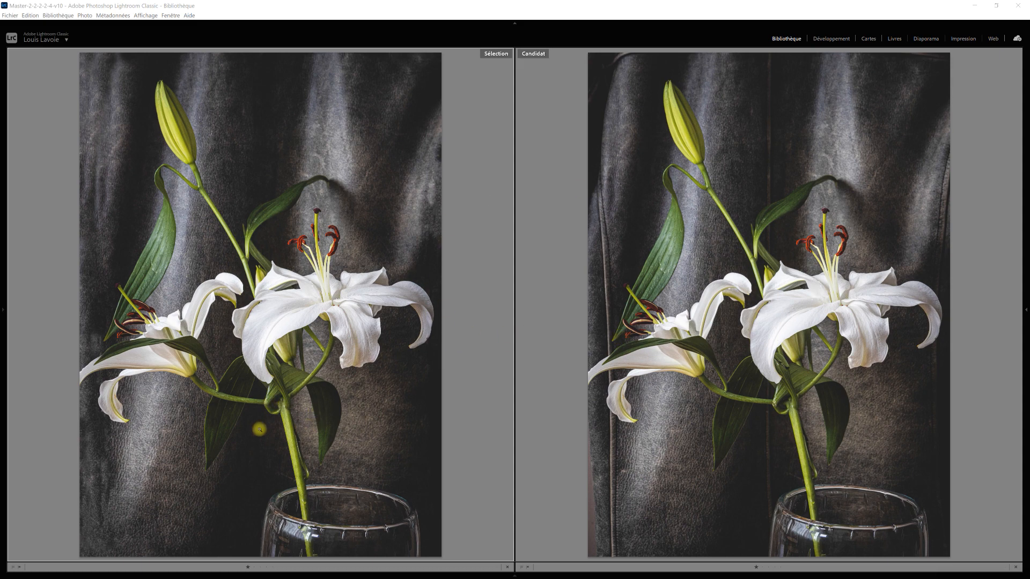
Compare the two versions of the lily photo at close zoom around the flowers and leather backdrop
click(775, 399)
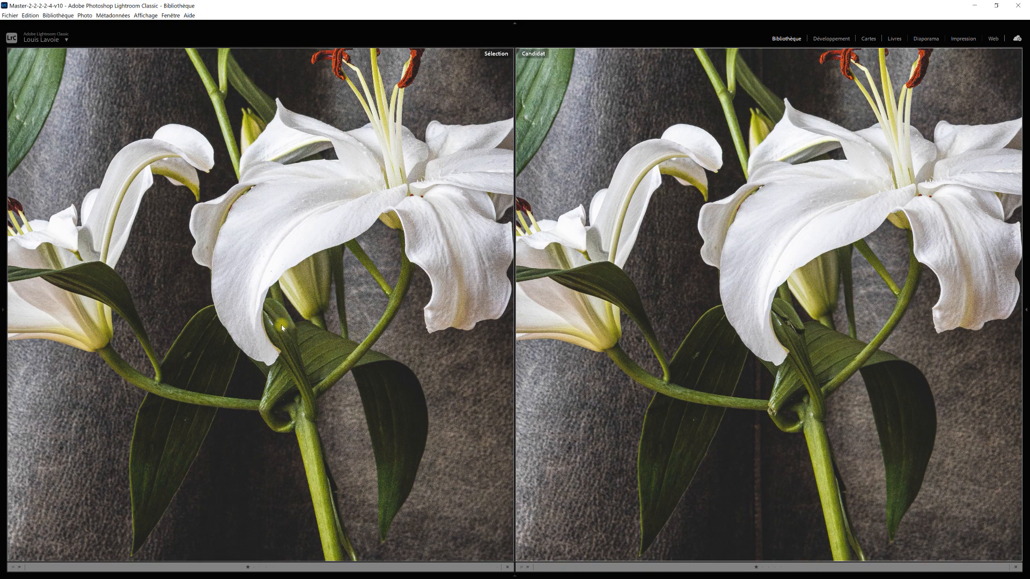
click(788, 350)
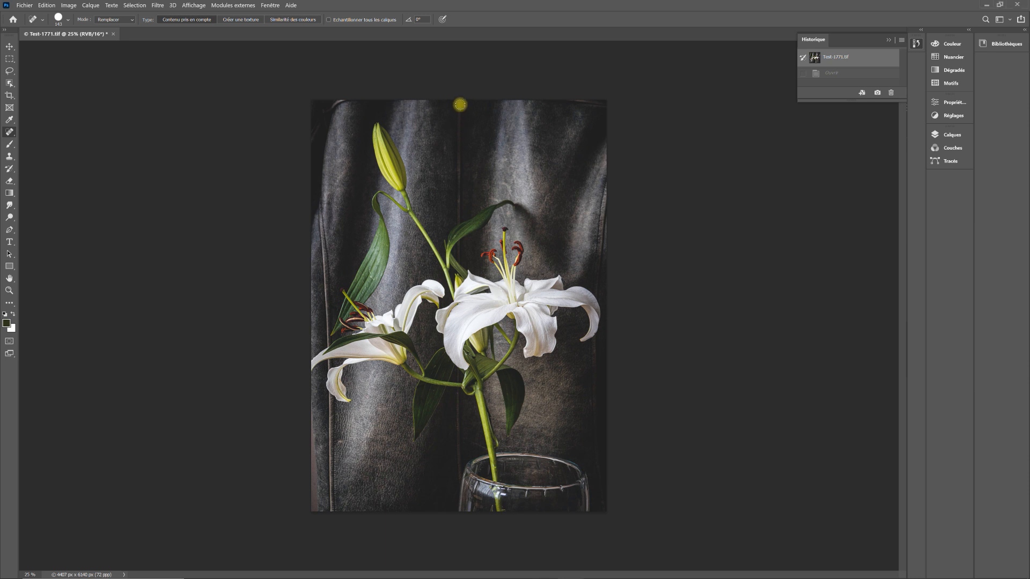
In Photoshop, remove the backdrop's central vertical seam above the upper leaf and below the flowers with the Spot Healing Brush
click(460, 103)
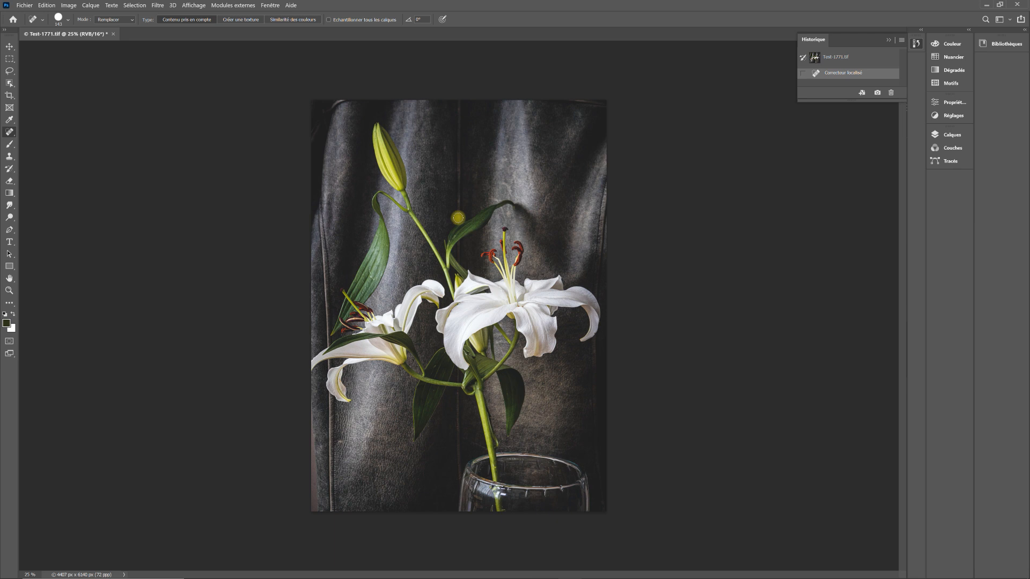
shift+click(458, 218)
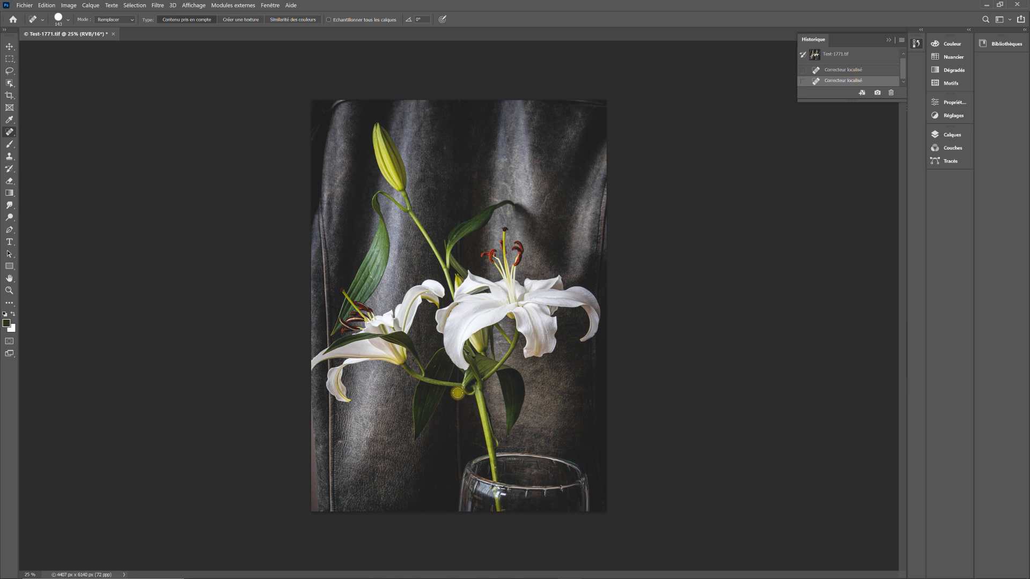
click(460, 430)
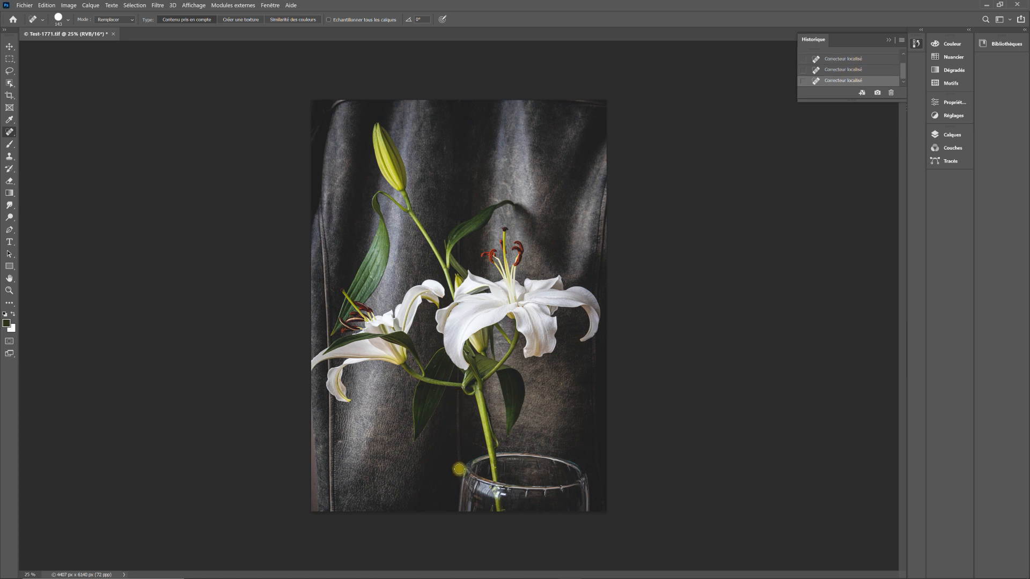
drag(458, 393, 458, 469)
Heal the left seam from the lower-left petal down to the photo's bottom edge, plus the seam remnant beneath the upper leaf
drag(331, 401, 332, 510)
shift+click(332, 508)
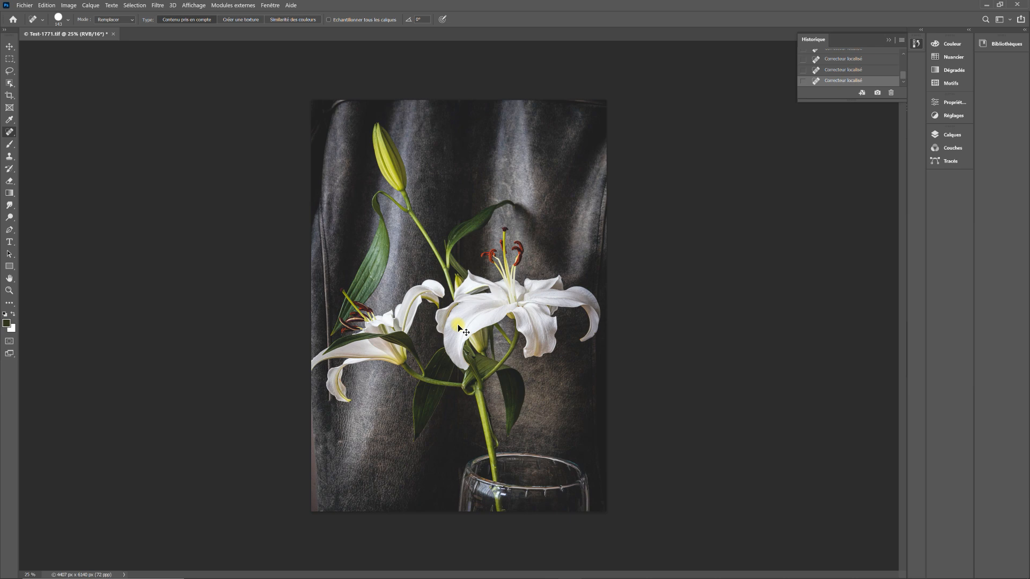
key(ctrl+plus)
key(ctrl+plus)
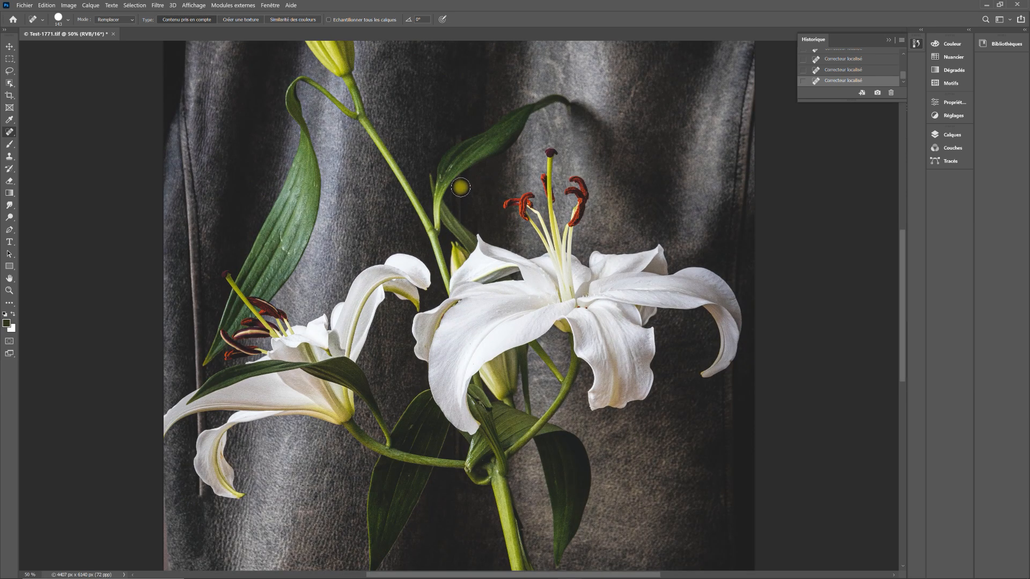
drag(460, 190, 464, 214)
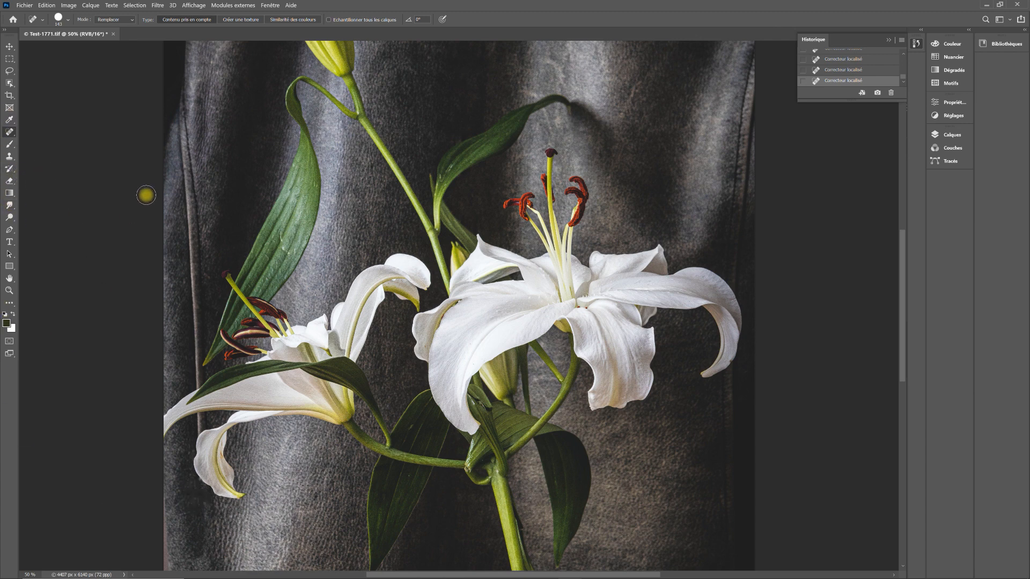
Try cloning leather texture around the tip of the lower-left petal with the Clone Stamp, and undo the strokes
click(9, 156)
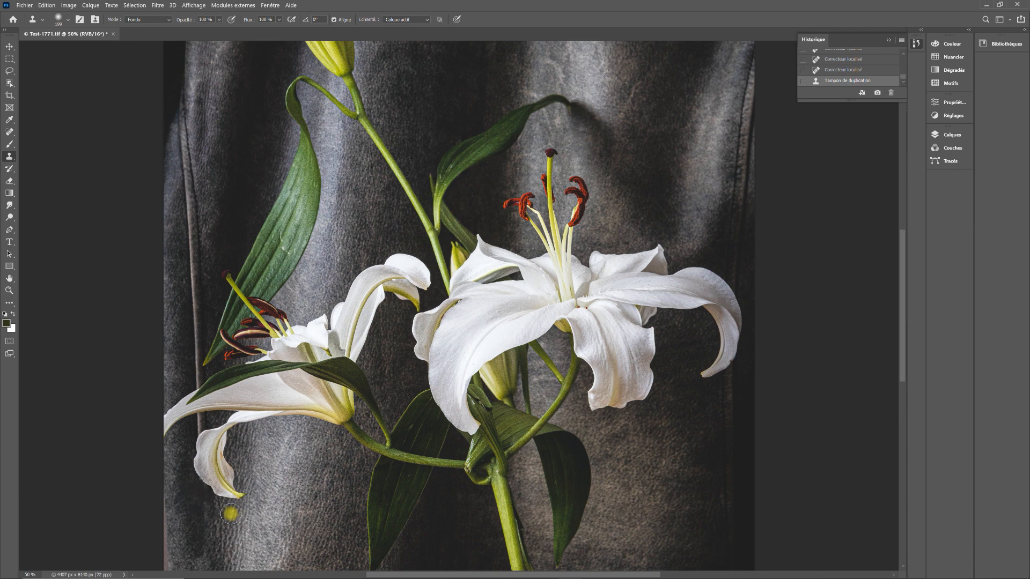
key(ctrl+z)
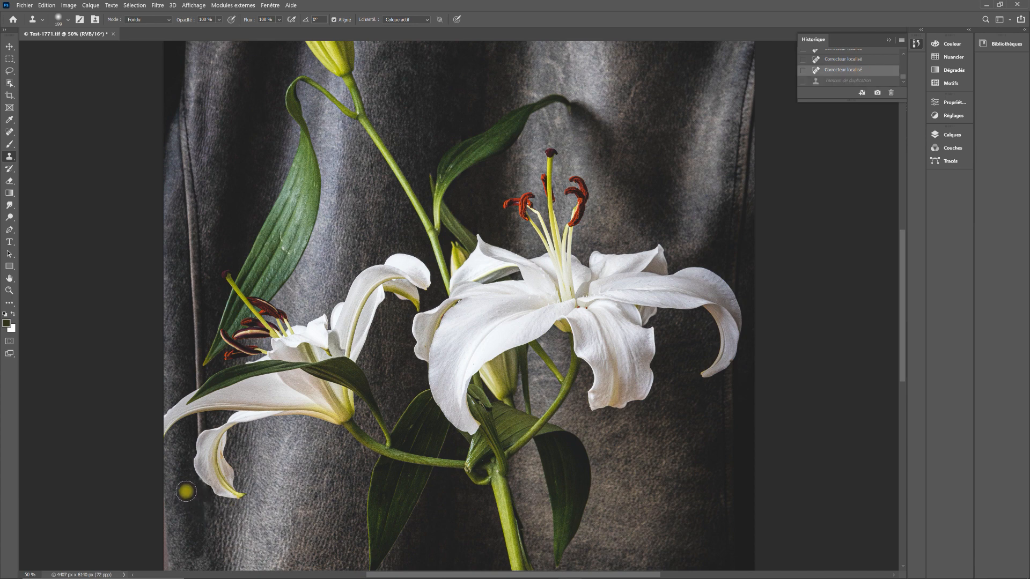
key(ctrl+plus)
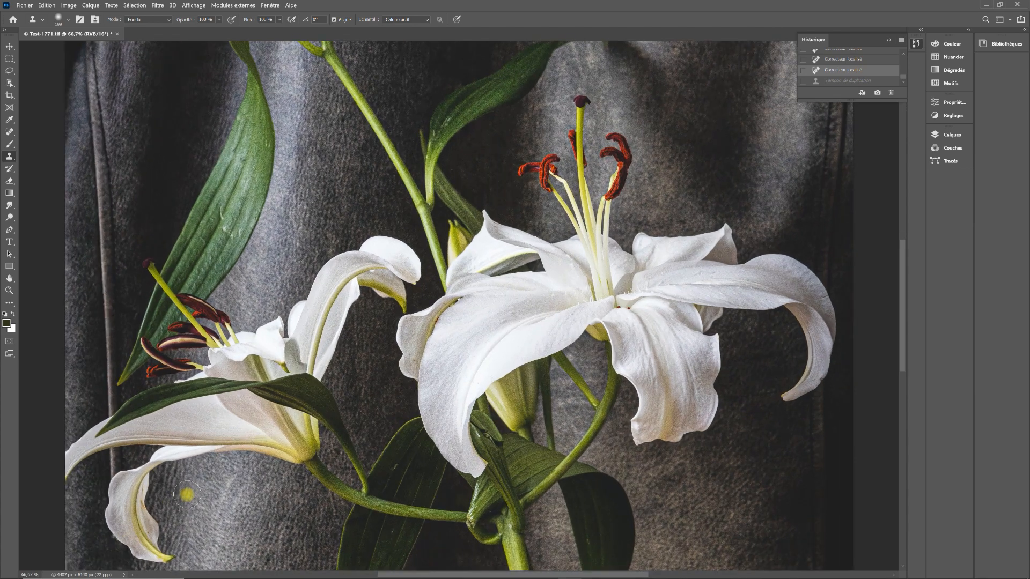
drag(188, 510, 260, 436)
drag(216, 482, 193, 448)
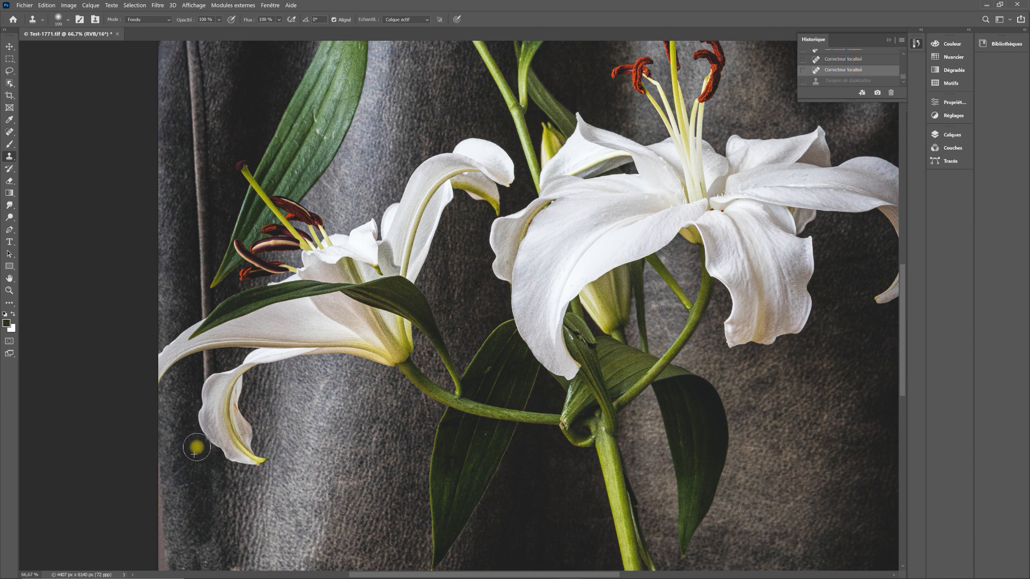
click(196, 447)
key(ctrl+z)
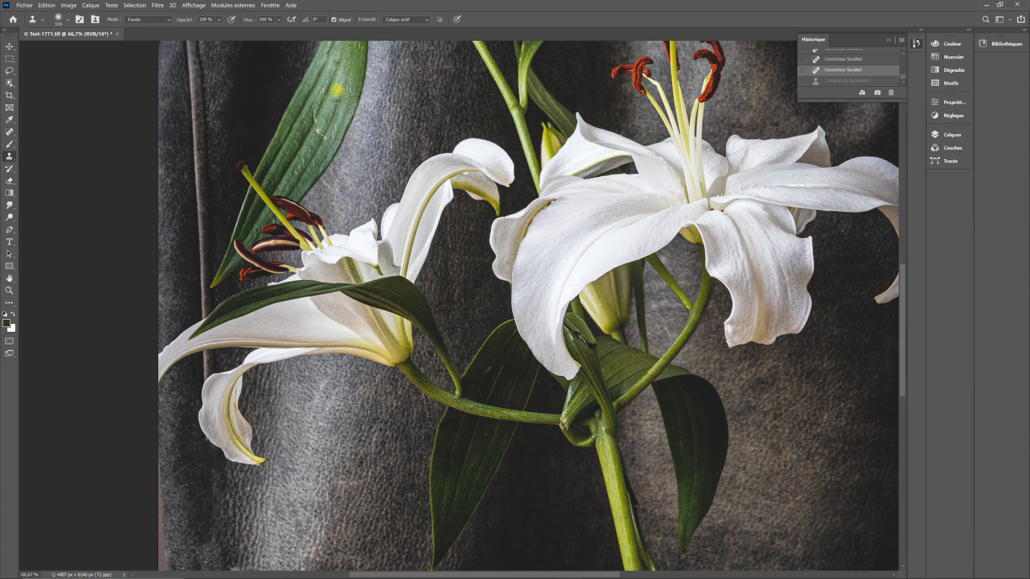
Reduce the Clone Stamp brush to 31 px and clone leather texture along the edge of the lower-left petal
click(68, 21)
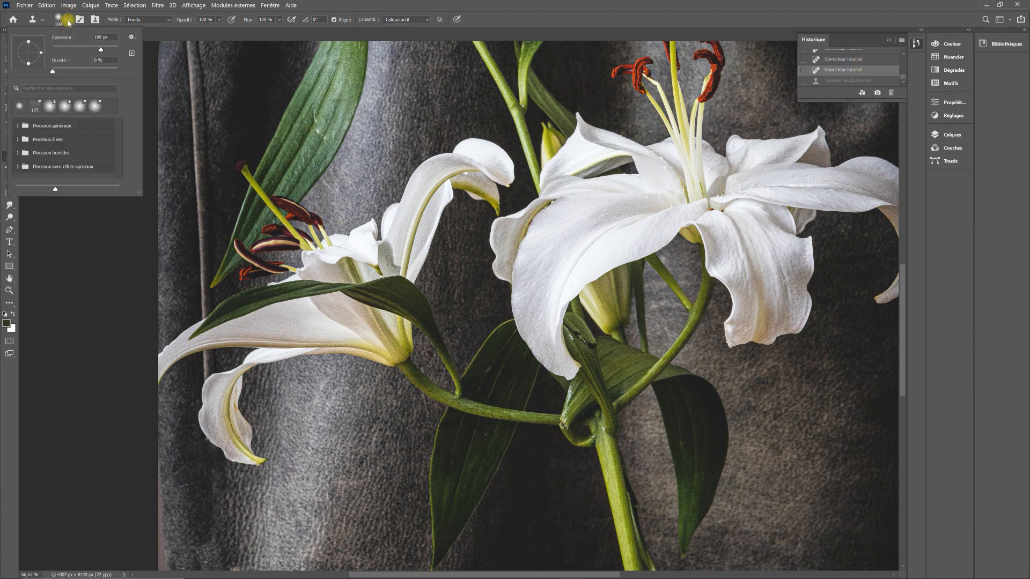
drag(101, 49, 62, 49)
key(ctrl+shift+z)
click(205, 439)
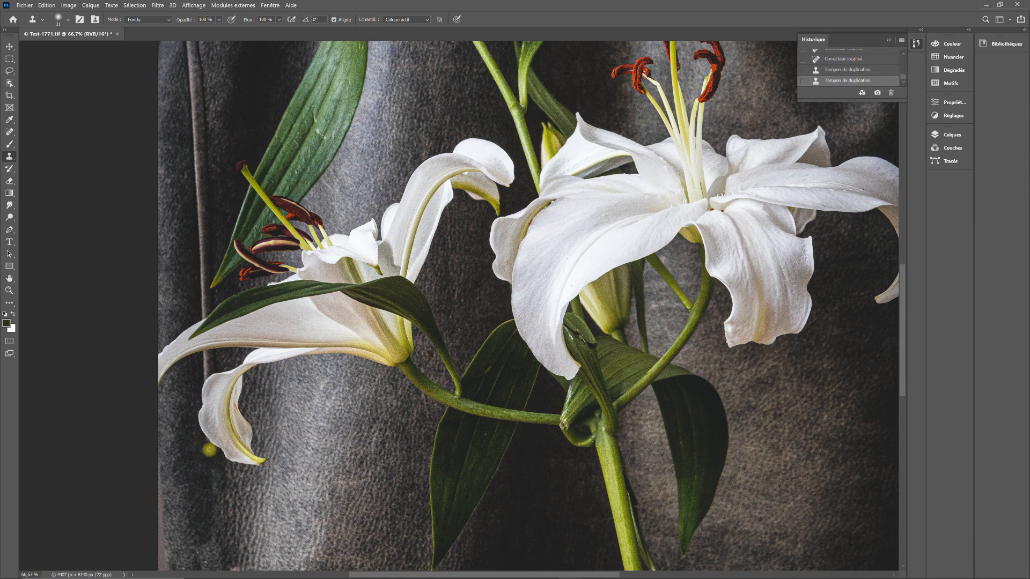
click(206, 439)
Enlarge the Clone Stamp brush and clone leather texture over the exposed strip along the photo's lower-left edge
drag(299, 498, 327, 418)
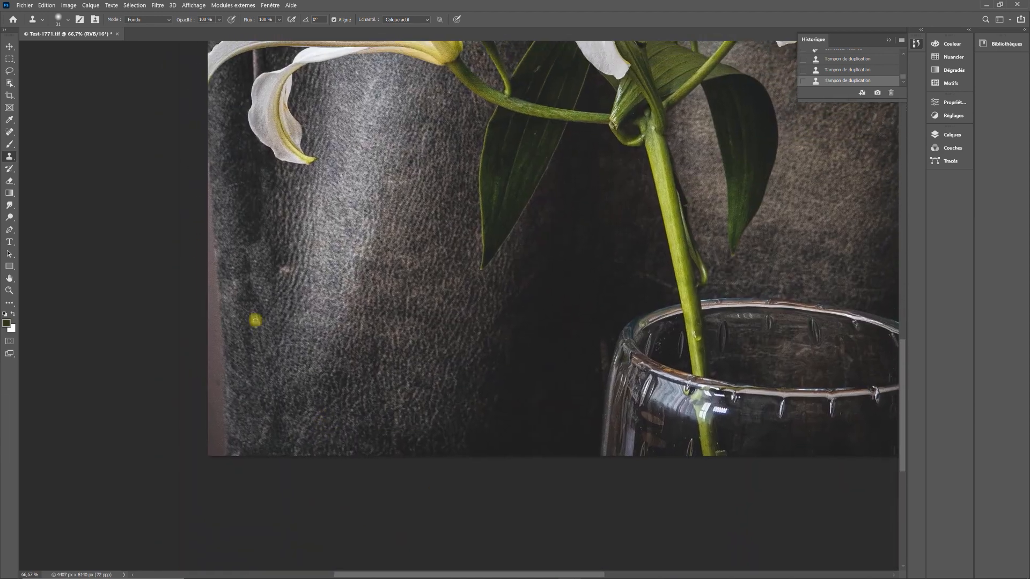
click(68, 20)
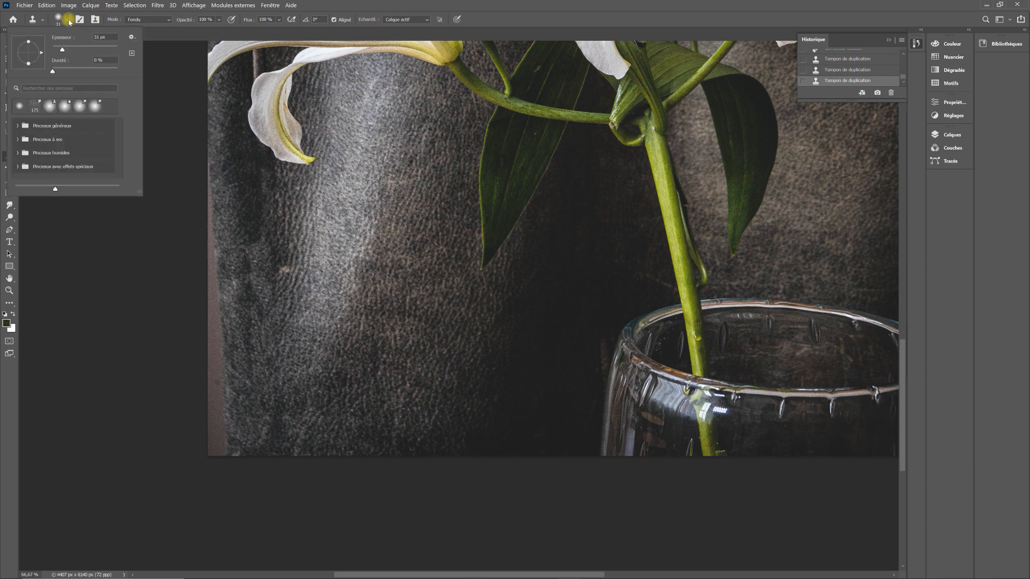
drag(62, 51, 97, 50)
key(Return)
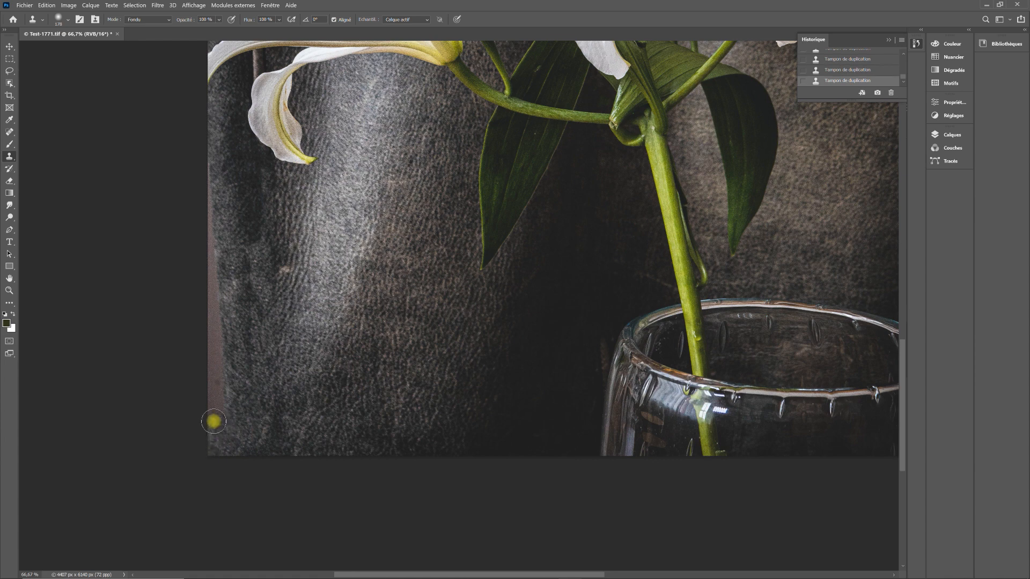
drag(213, 421, 216, 319)
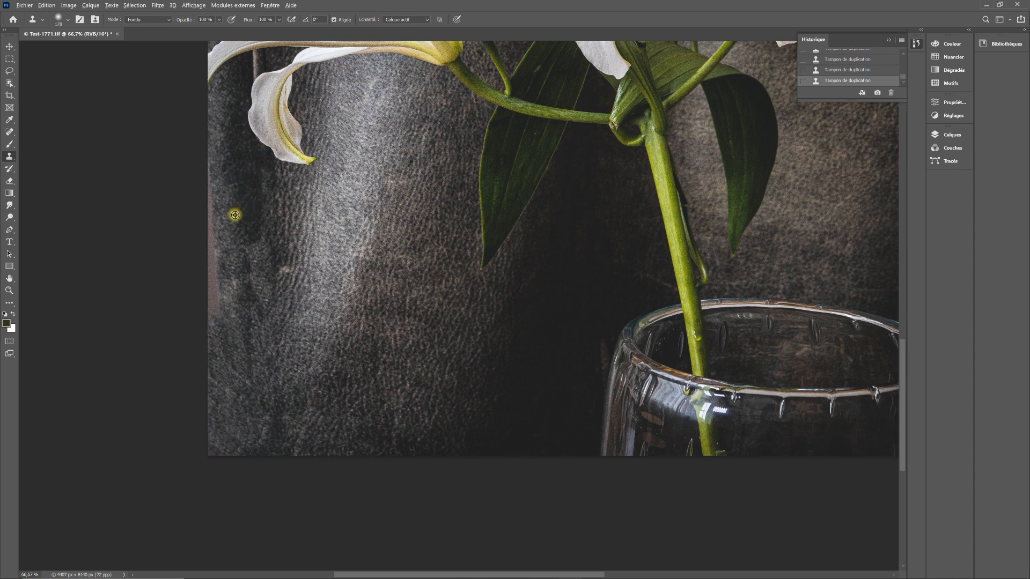
mouse_move(227, 223)
mouse_down()
mouse_move(211, 262)
mouse_move(240, 285)
mouse_move(217, 300)
mouse_move(213, 319)
mouse_move(222, 292)
mouse_move(209, 281)
mouse_move(209, 166)
mouse_up()
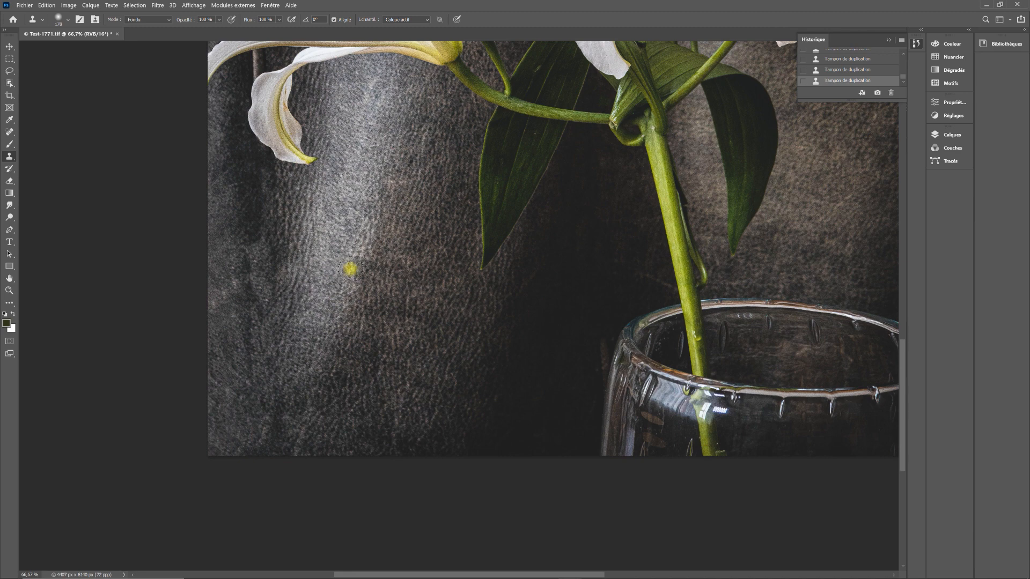
key(ctrl+minus)
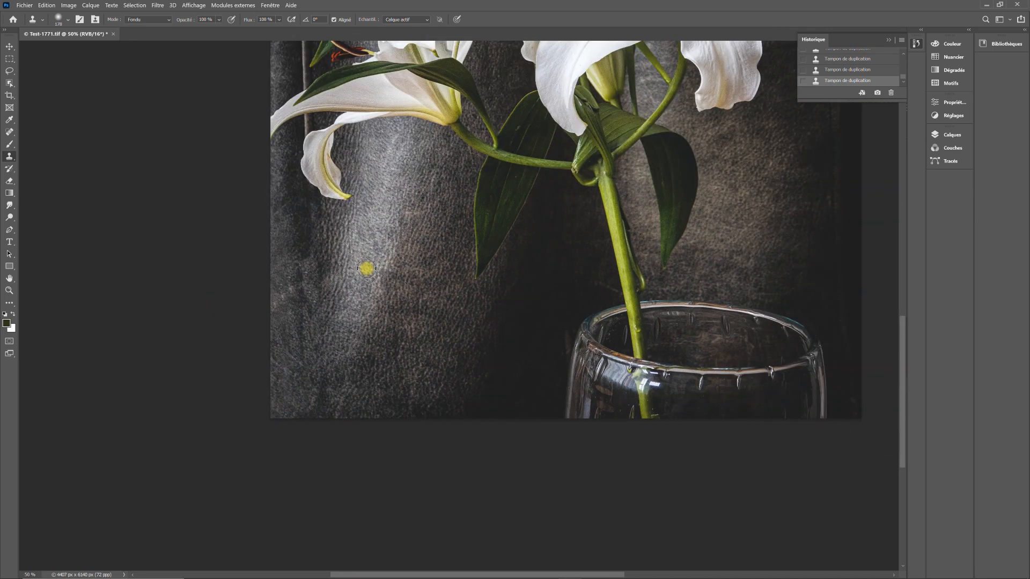
key(ctrl+minus)
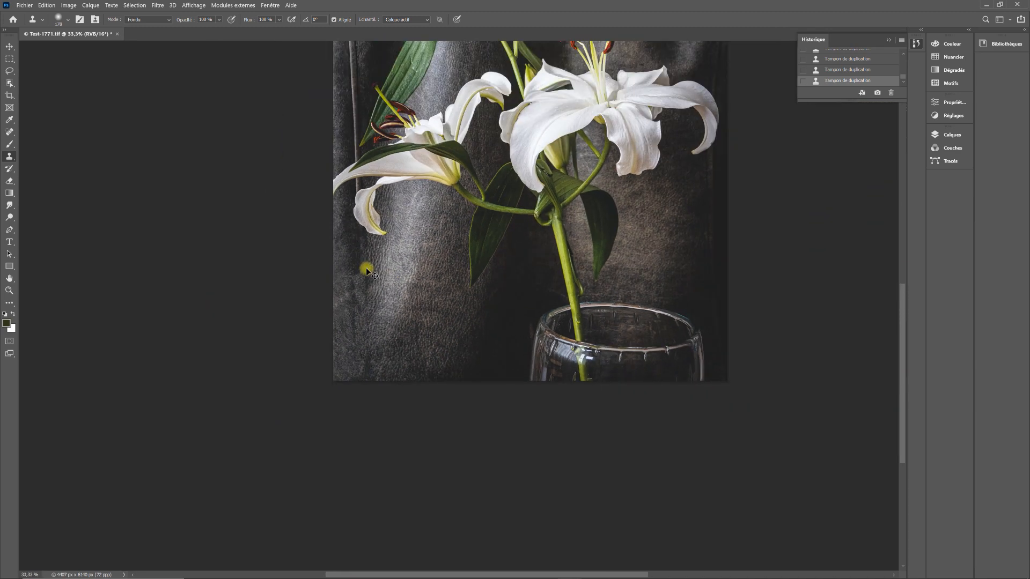
key(ctrl+minus)
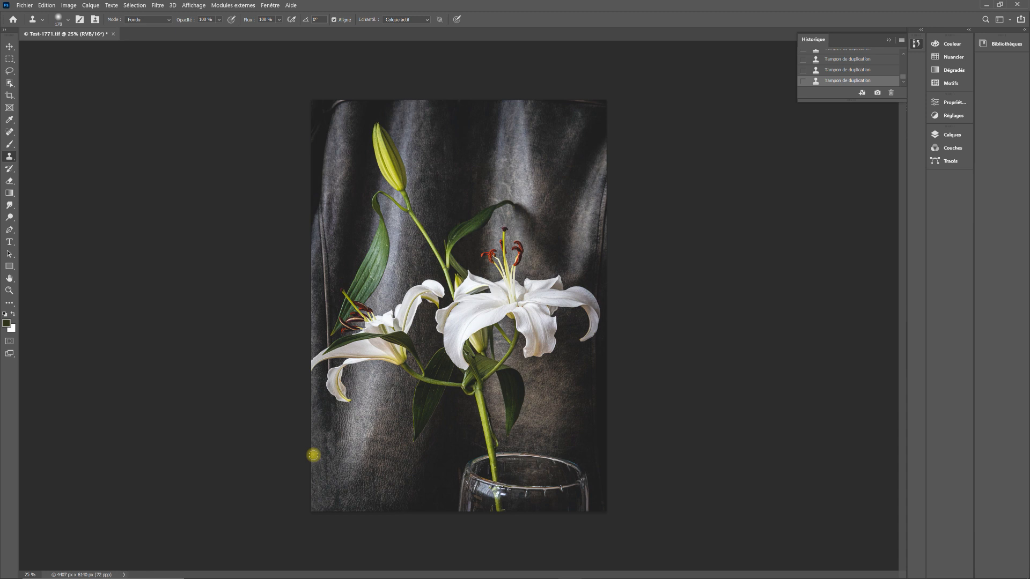
click(313, 452)
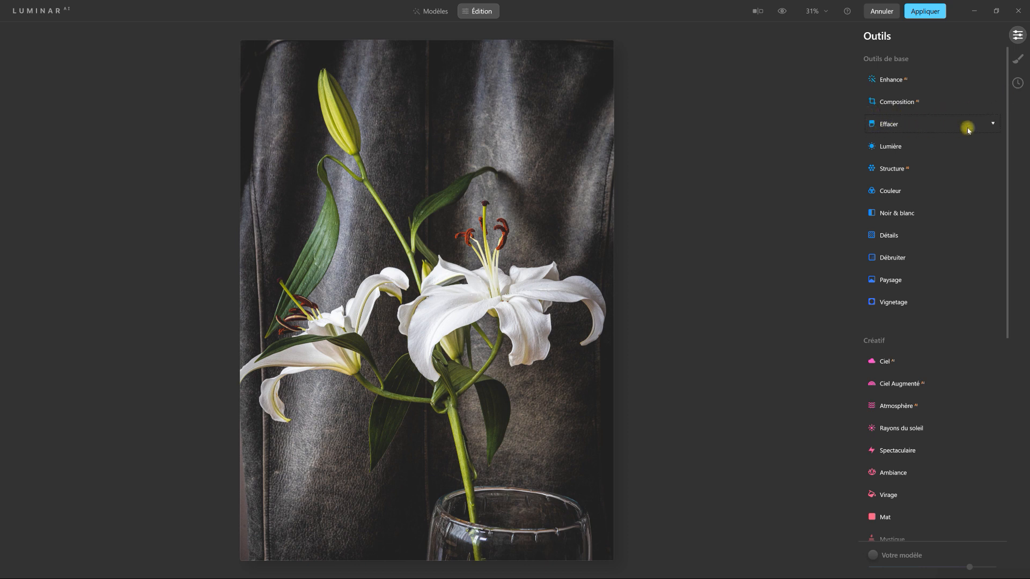
In Luminar AI, remove the backdrop's central seam from the photo's top edge down to the upper leaf with the Effacer tool
drag(1006, 89, 1005, 329)
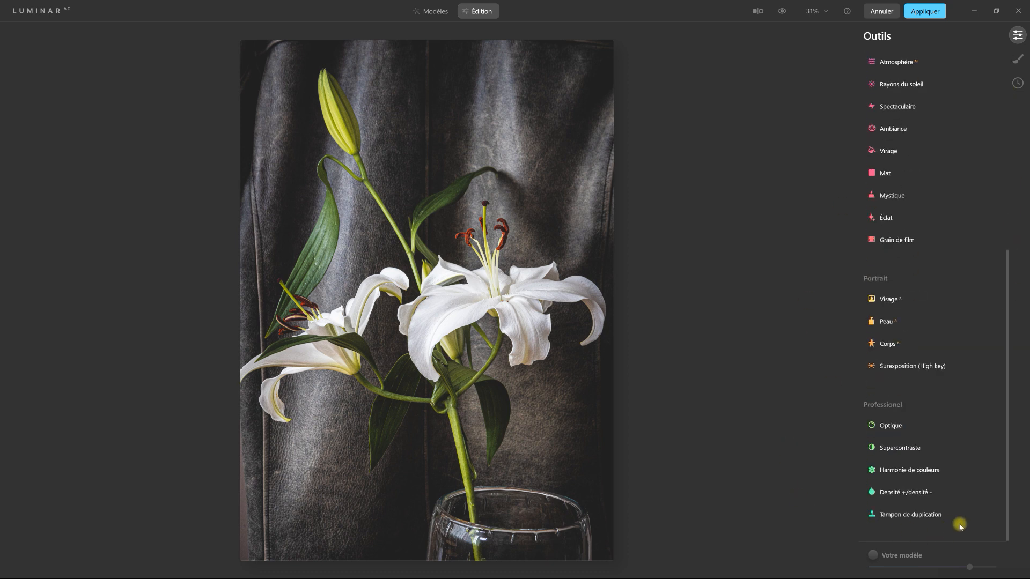
mouse_move(1004, 487)
mouse_down()
mouse_move(1025, 314)
mouse_move(1007, 490)
mouse_up()
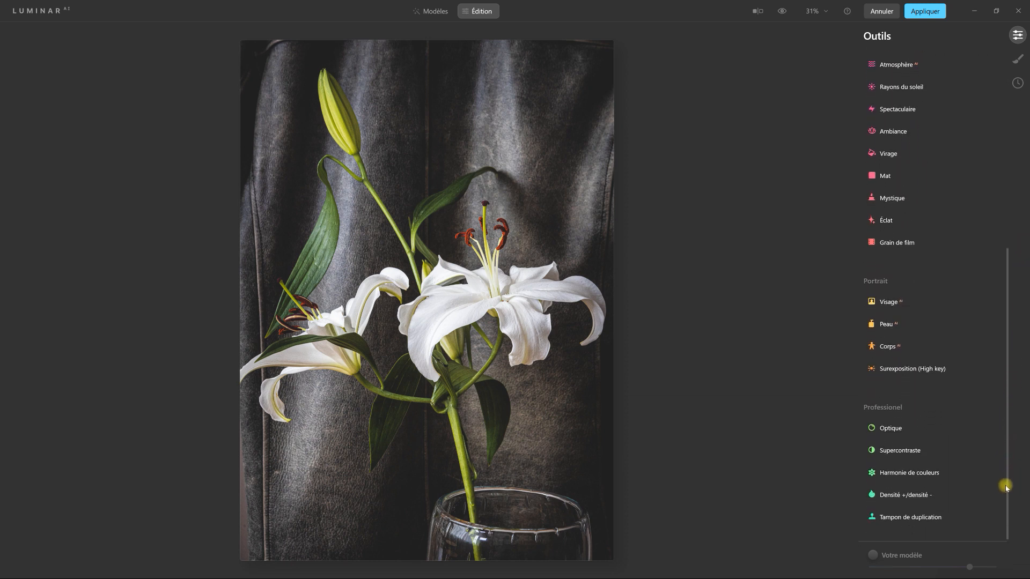
drag(1006, 492, 1014, 260)
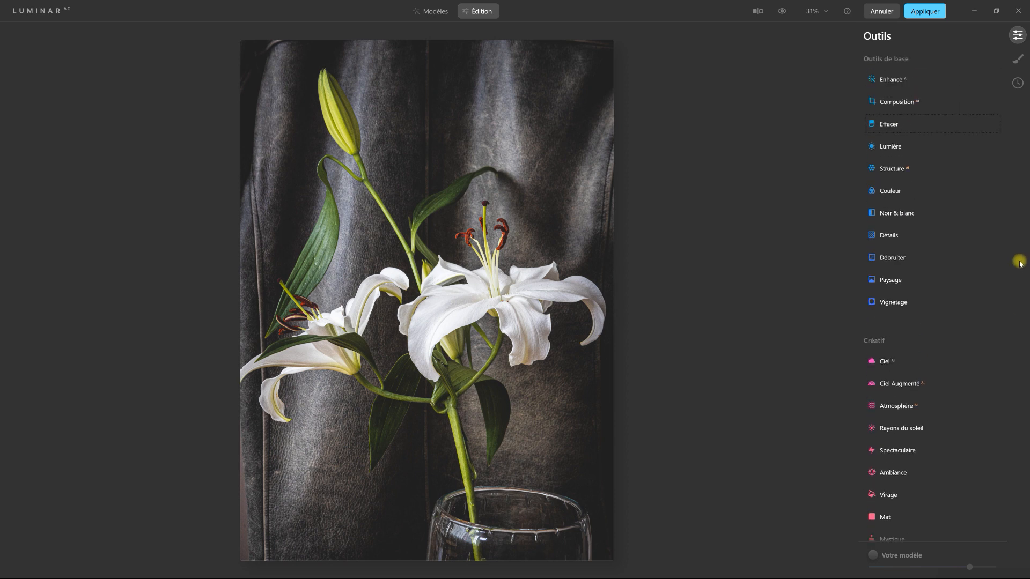
click(898, 125)
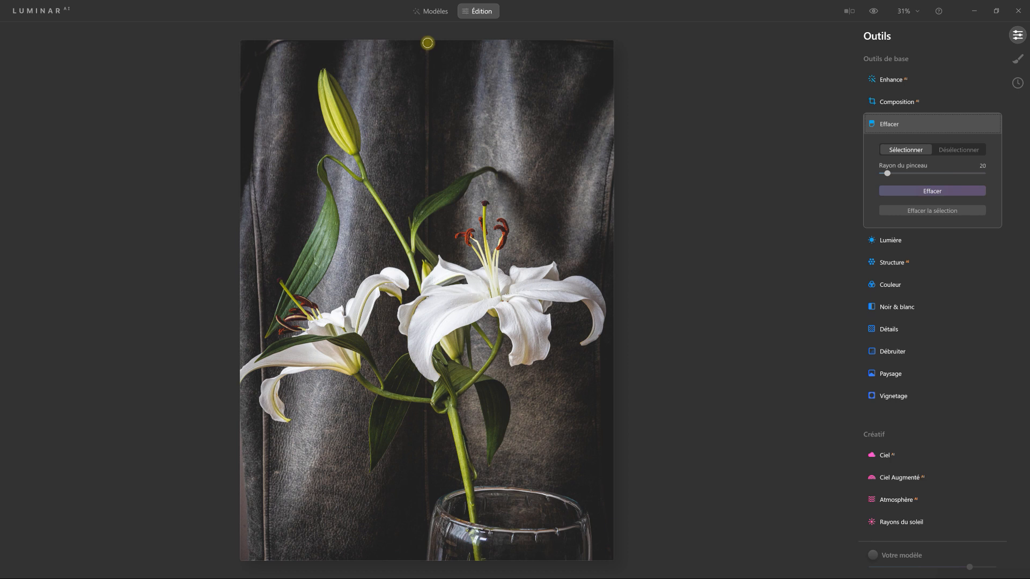
drag(427, 43, 427, 191)
drag(427, 45, 428, 189)
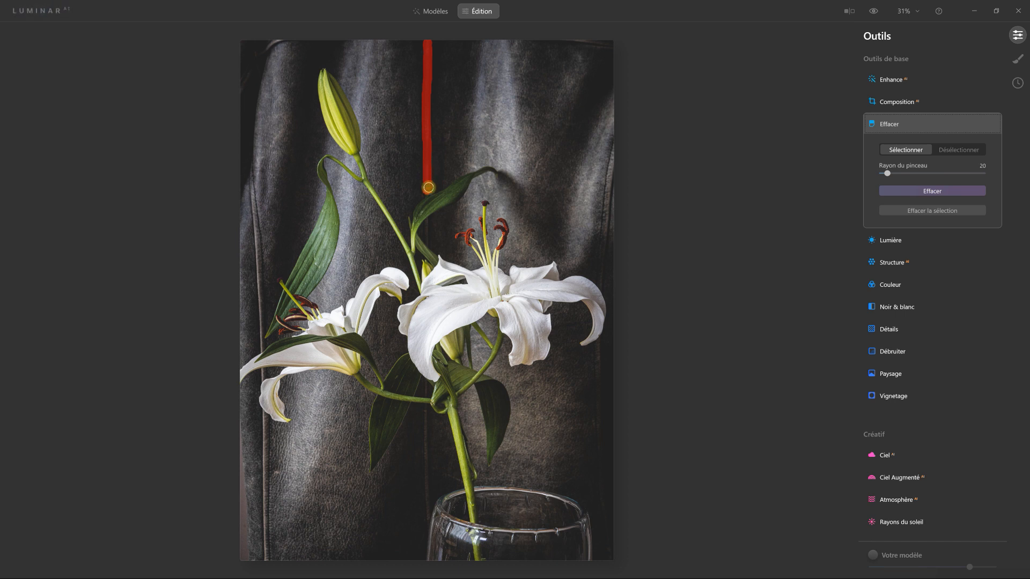
click(922, 192)
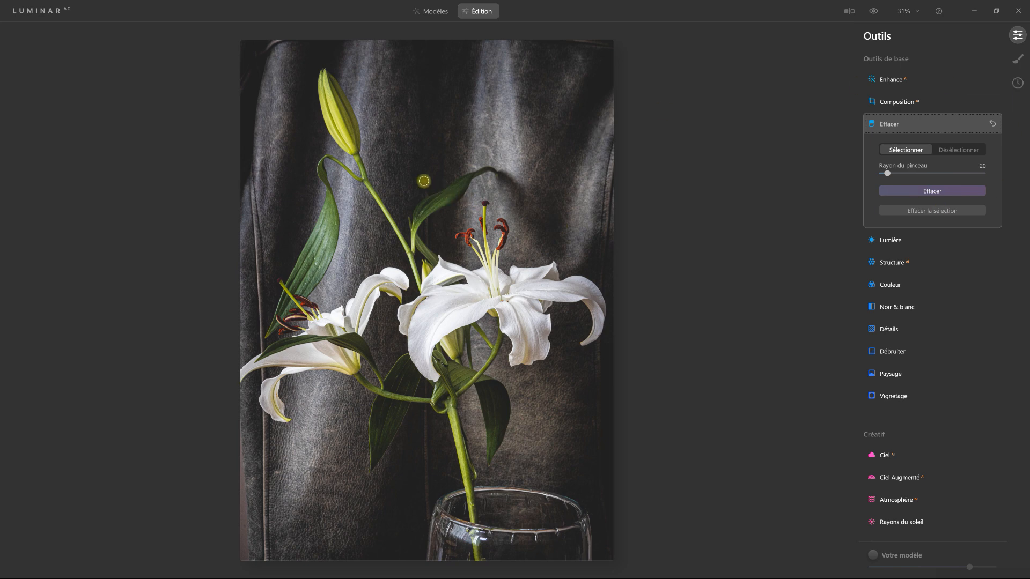
Erase the small seam remnant just above the edge of the upper leaf
key(ctrl+alt+0)
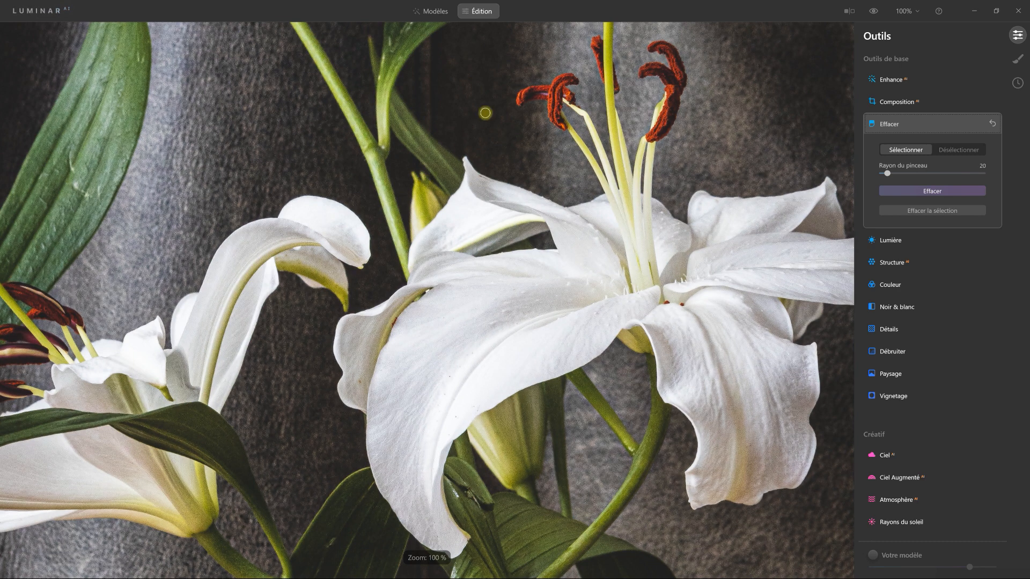
drag(502, 79, 499, 275)
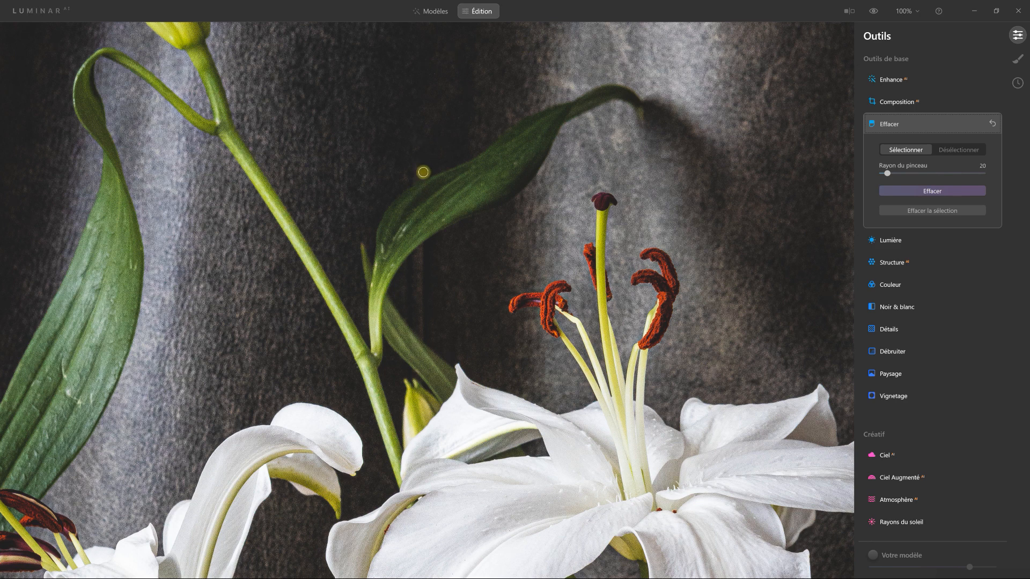
drag(407, 182, 417, 168)
click(948, 191)
Erase the central seam section between the upper leaf and the smaller leaf below it, including the remnant at its lower end
mouse_move(421, 250)
mouse_down()
mouse_move(402, 295)
mouse_move(423, 336)
mouse_move(423, 264)
mouse_move(411, 286)
mouse_move(417, 309)
mouse_move(421, 256)
mouse_up()
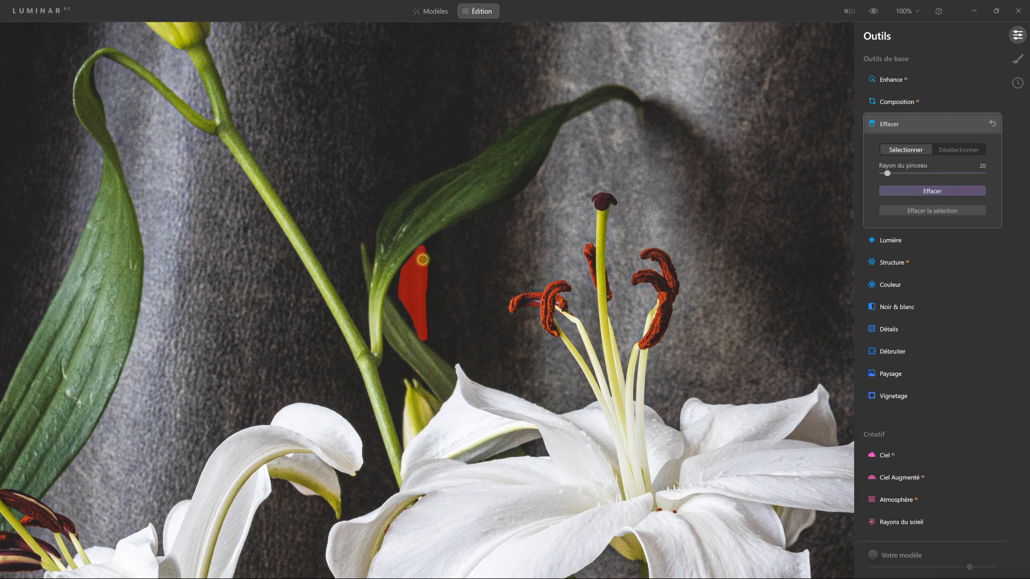
click(945, 192)
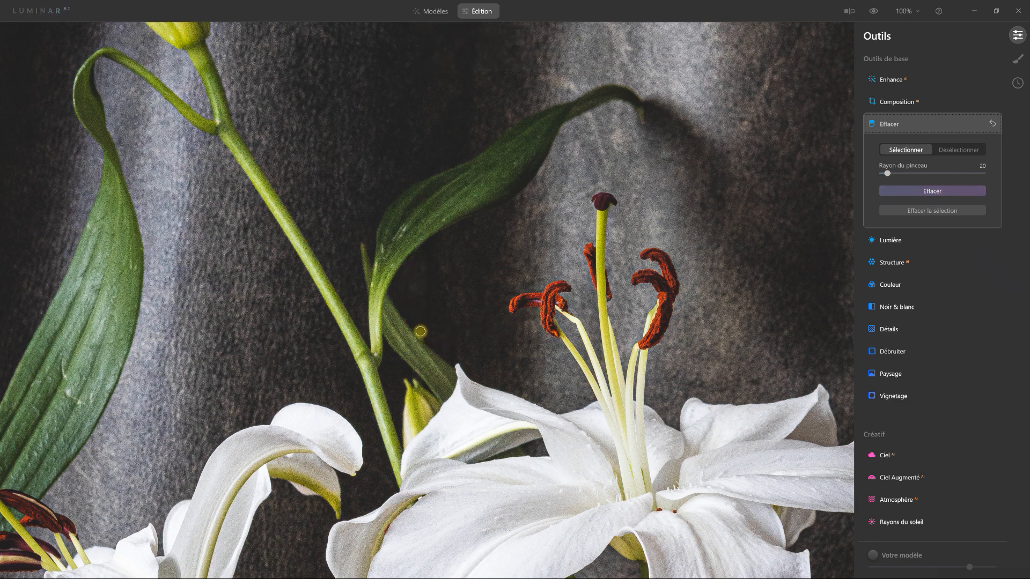
click(423, 336)
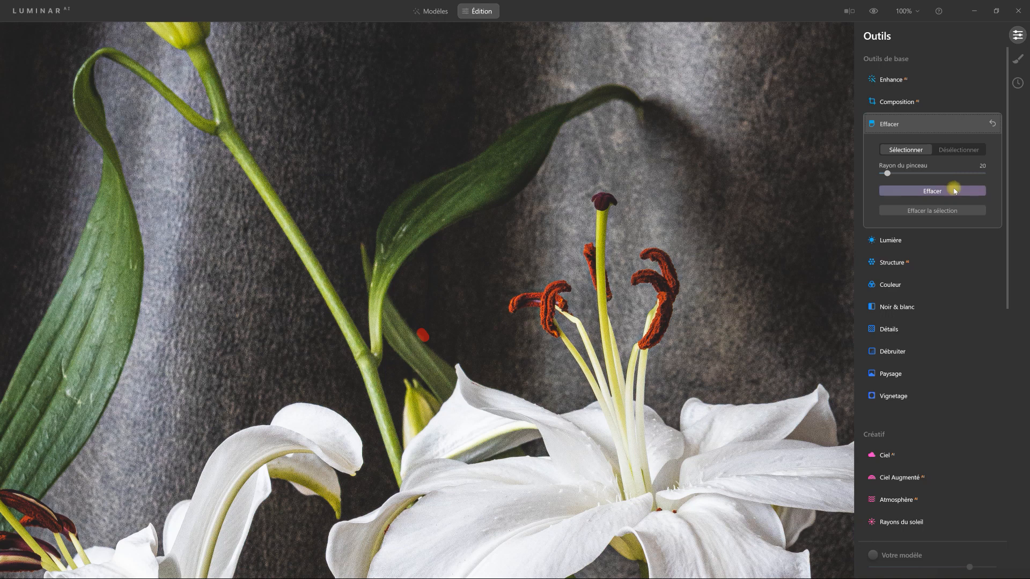
click(954, 191)
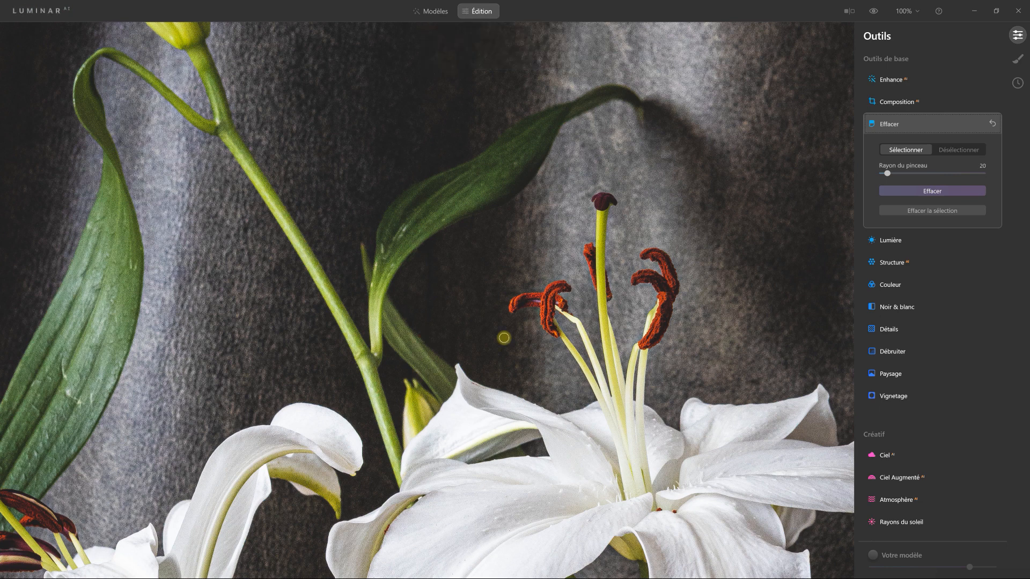
Erase the central seam from below the curved stem down to the glass rim
key(ctrl+minus)
key(ctrl+minus)
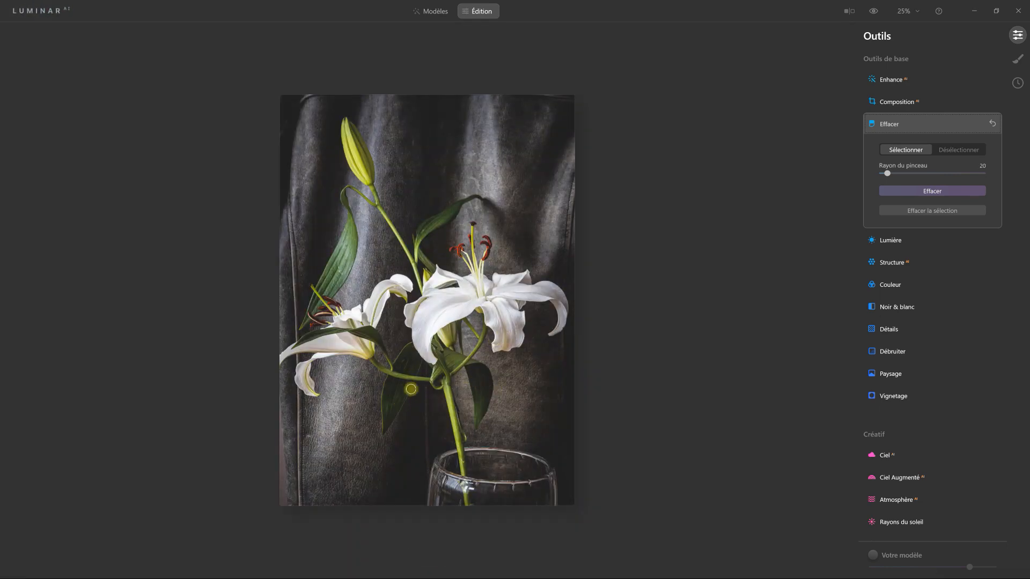
drag(425, 387, 427, 465)
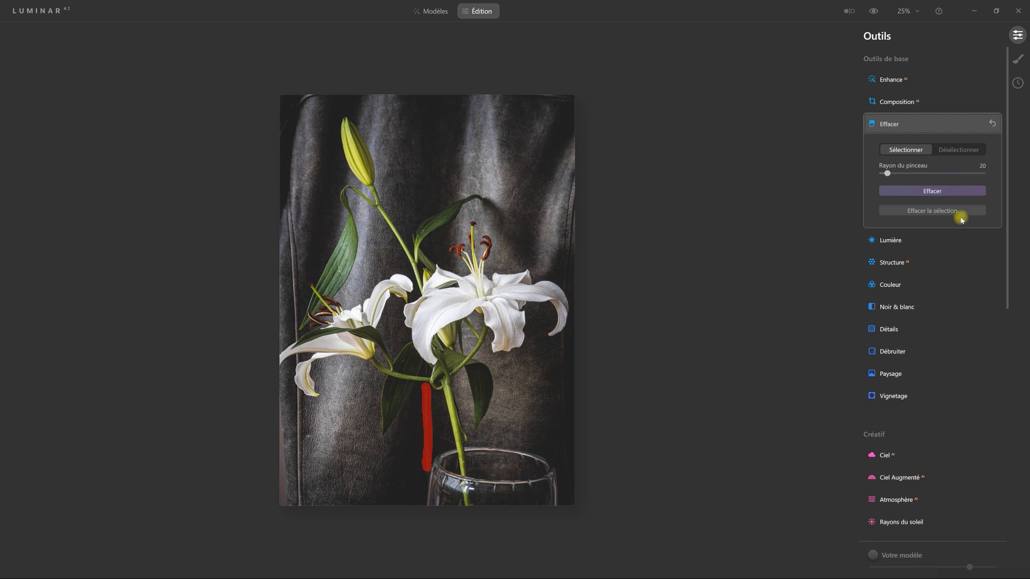
click(949, 193)
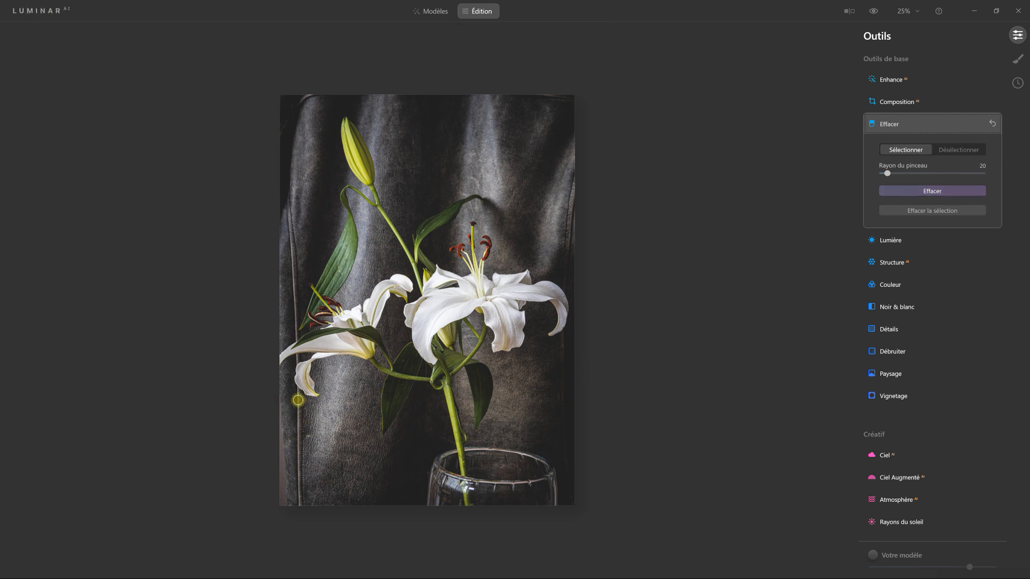
Erase the left seam from the drooping petal down to the photo's bottom edge, including the duplicated petal fragment
drag(300, 396, 299, 505)
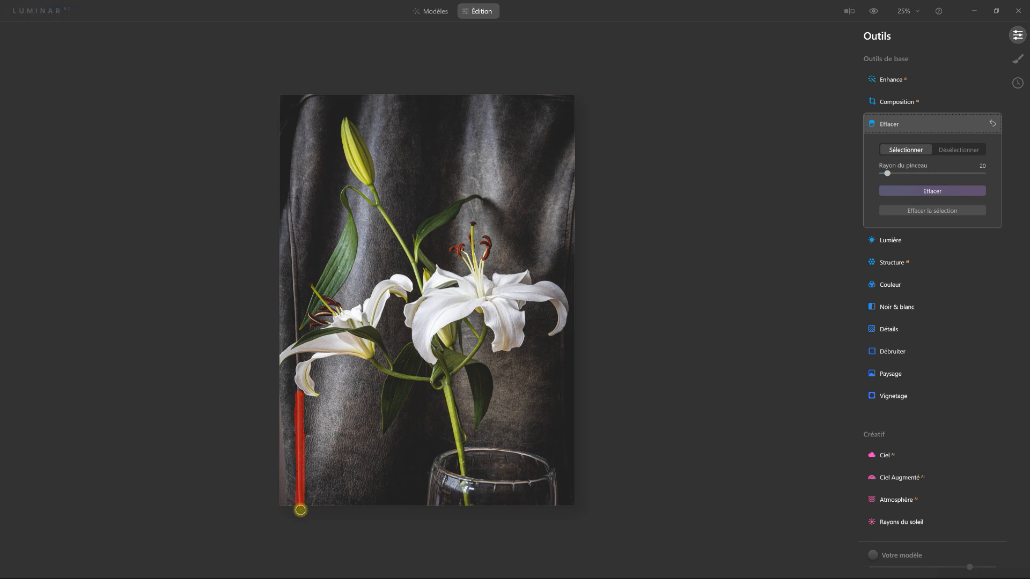
click(932, 191)
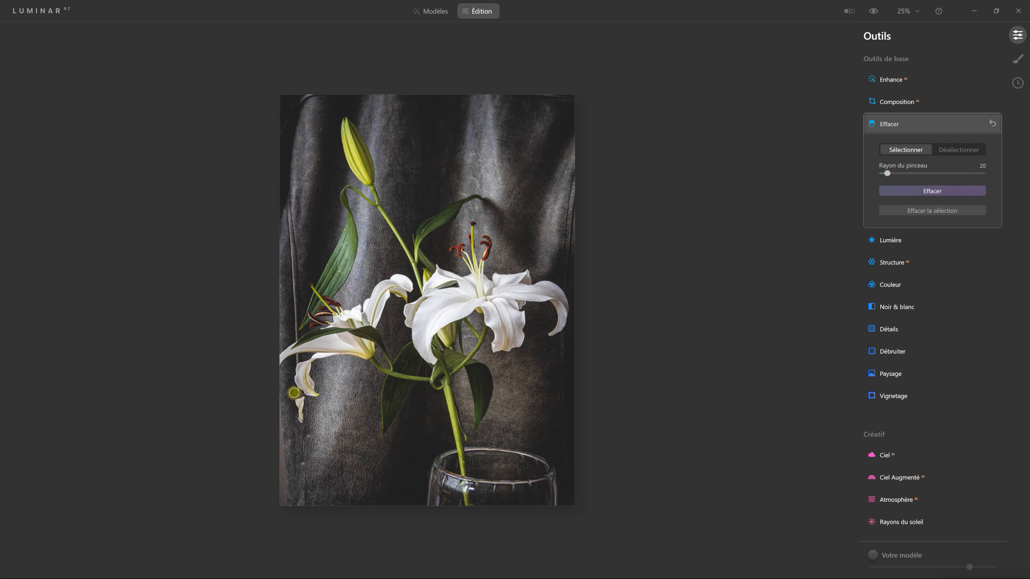
mouse_move(293, 402)
mouse_down()
mouse_move(301, 402)
mouse_move(305, 437)
mouse_up()
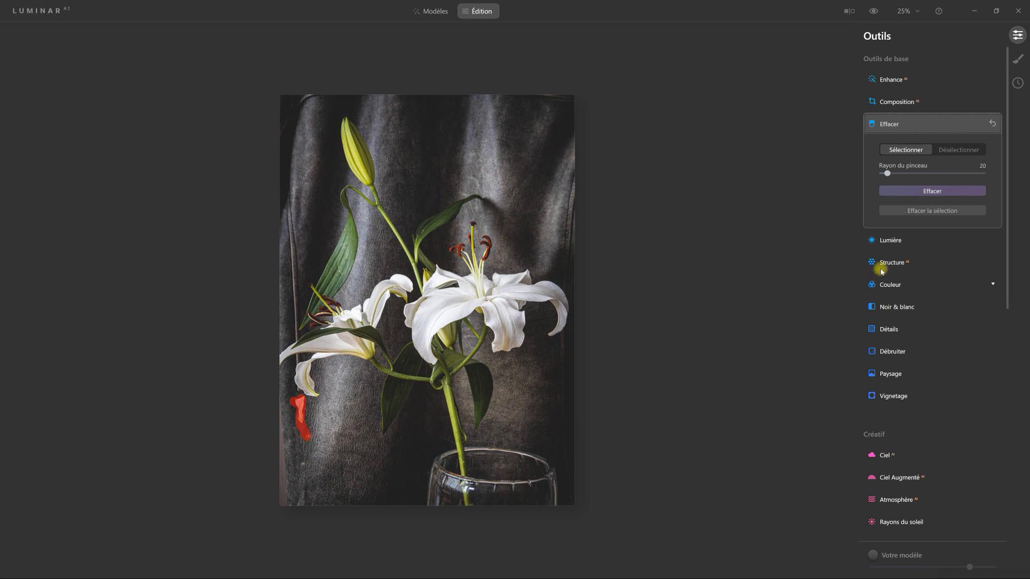
click(918, 192)
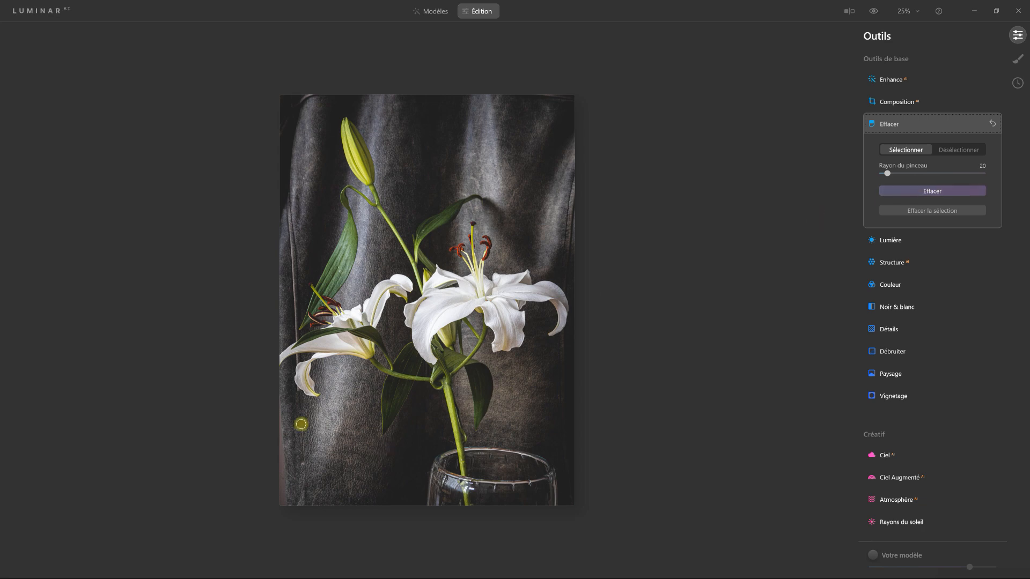
Erase the small seam remnant beside the tip of the left lily's drooping petal
scroll(301, 424, up, 1)
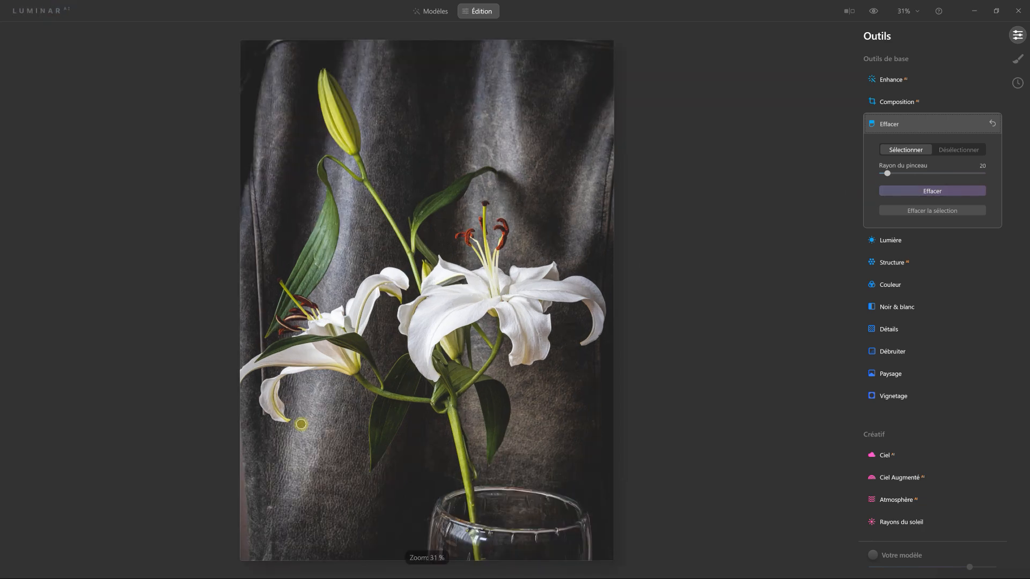
key(ctrl+1)
drag(466, 389, 617, 270)
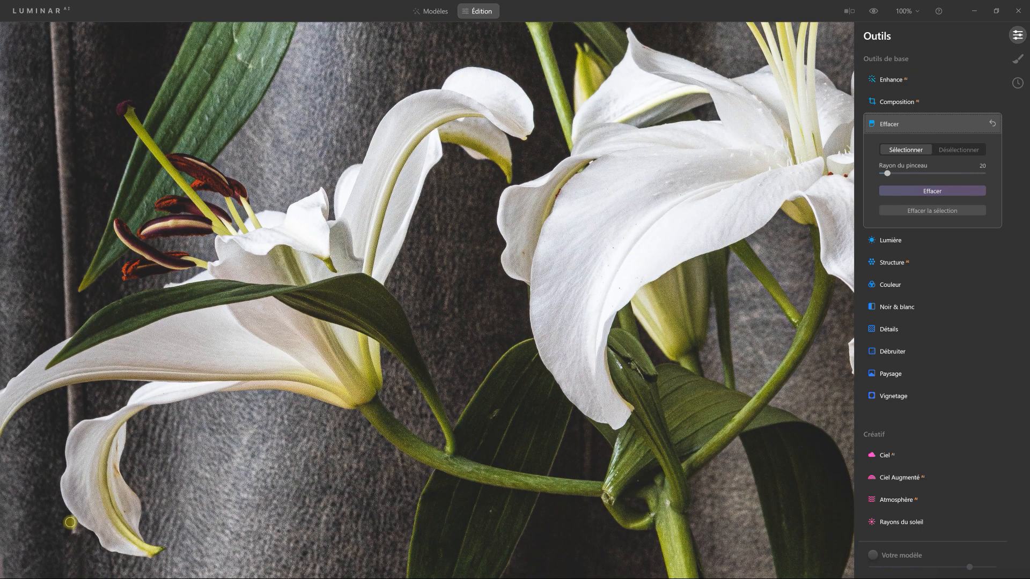
drag(78, 534, 74, 525)
click(938, 192)
key(ctrl+0)
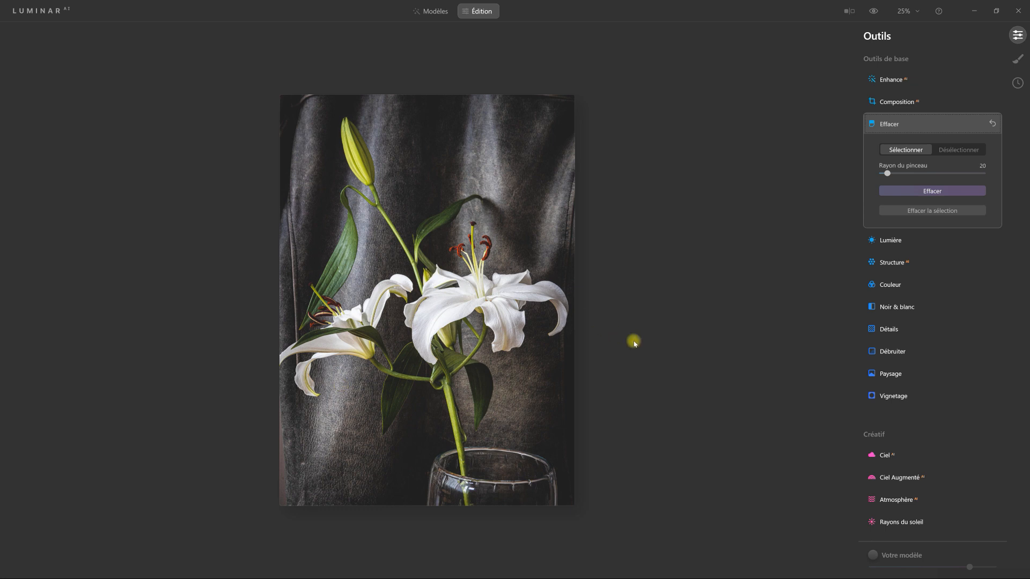
Use the Tampon de duplication tool with a radius of 169 to clone leather texture over the lower-left backdrop
scroll(889, 357, down, 5)
scroll(931, 452, down, 3)
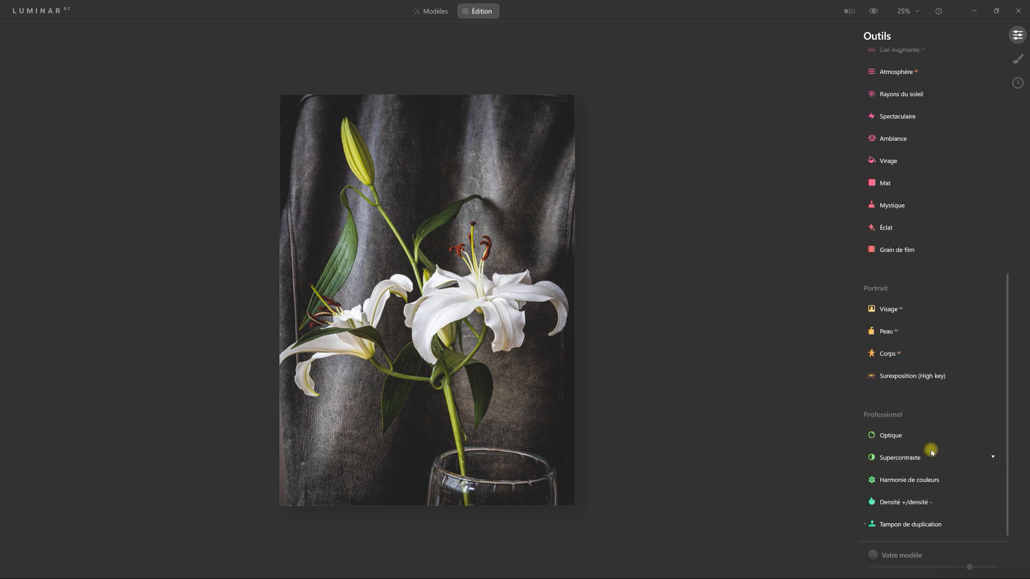
click(916, 519)
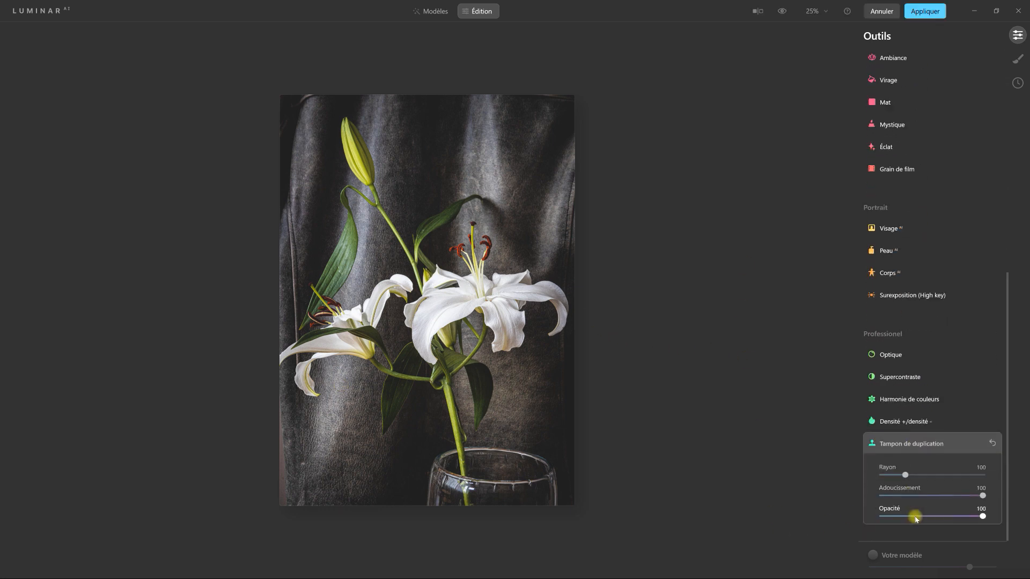
click(924, 467)
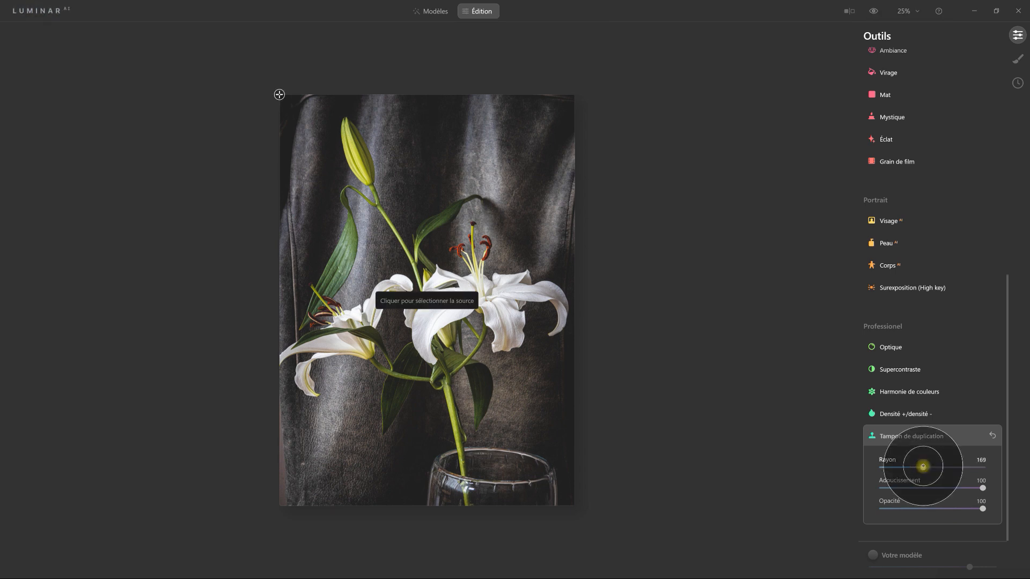
click(317, 491)
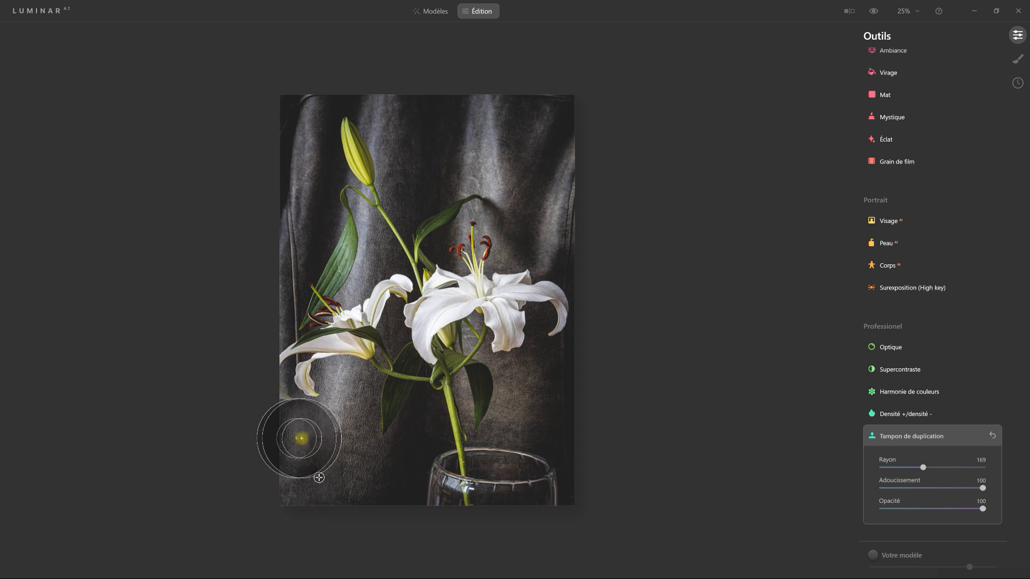
Reduce the clone radius to 63 and clone leather texture over the backdrop just below the drooping petal
drag(922, 467, 895, 468)
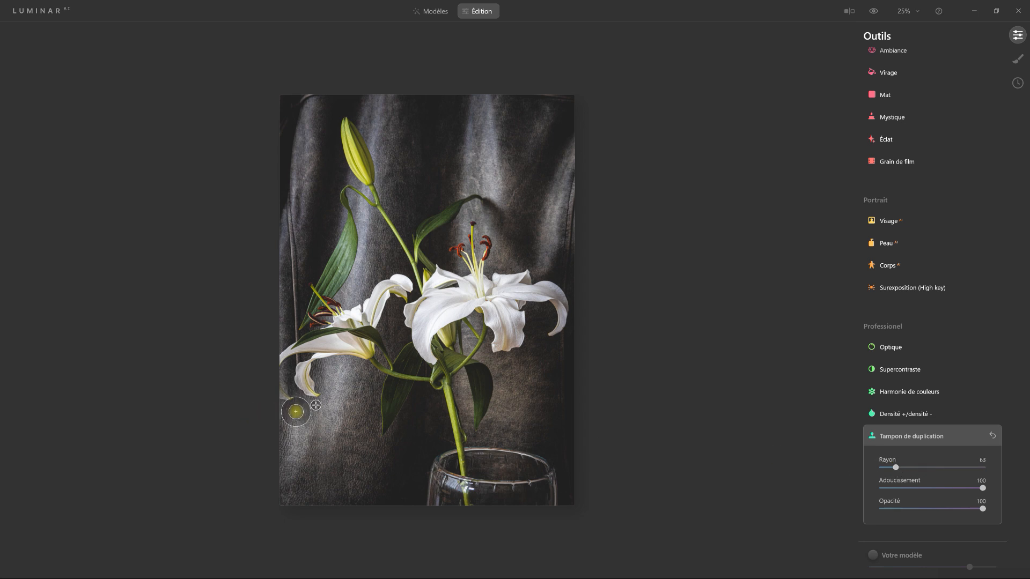
alt+click(301, 431)
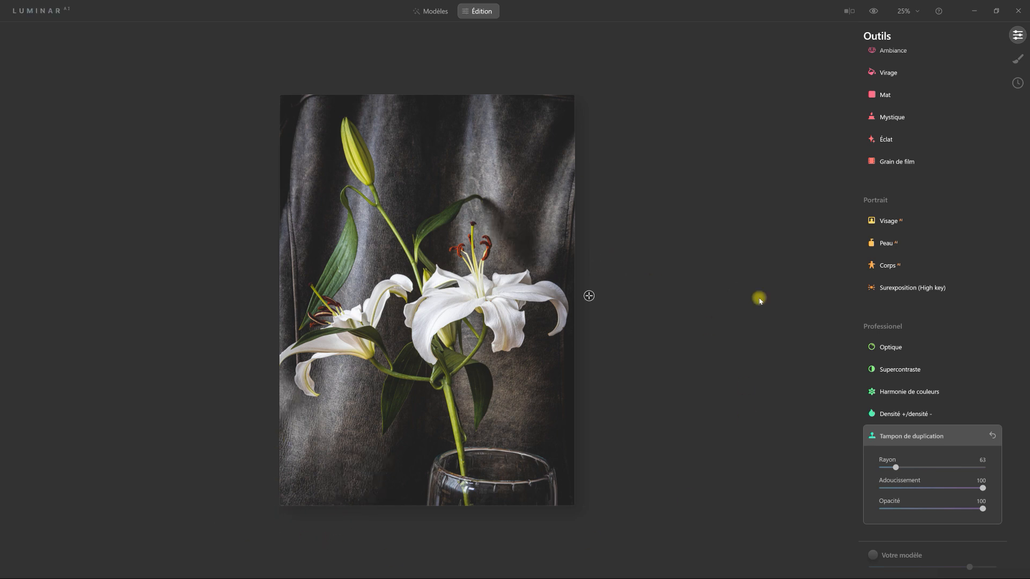
scroll(928, 437, up, 1)
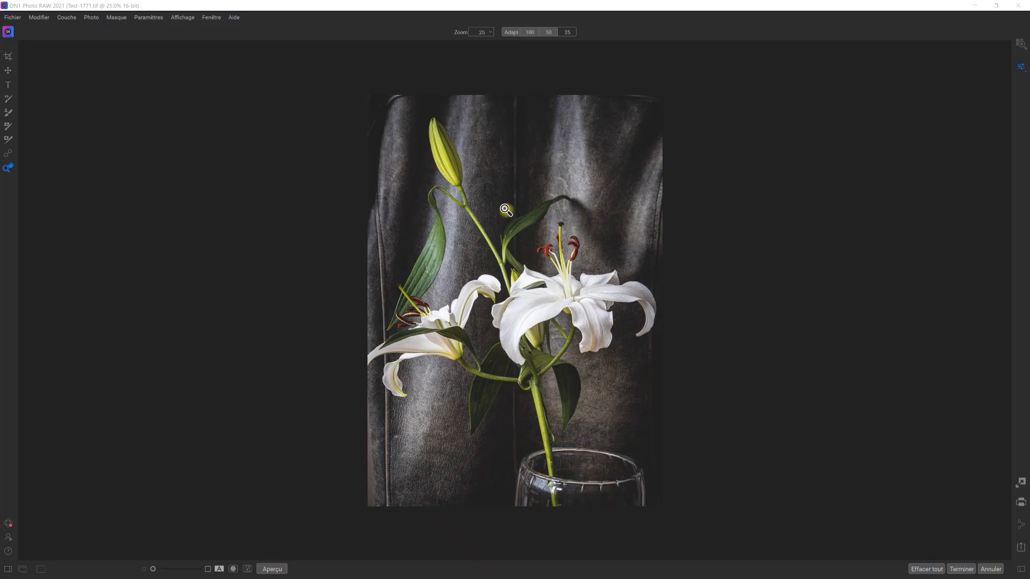
In ON1 Photo RAW, remove the central seam from the photo's top edge to the upper leaf with the object eraser, size 150
click(8, 154)
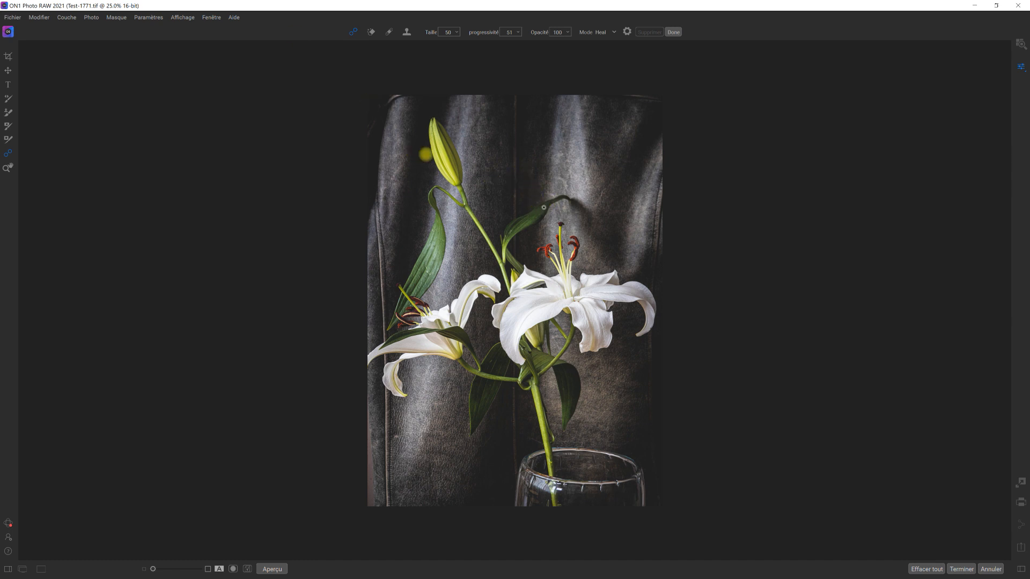
click(371, 32)
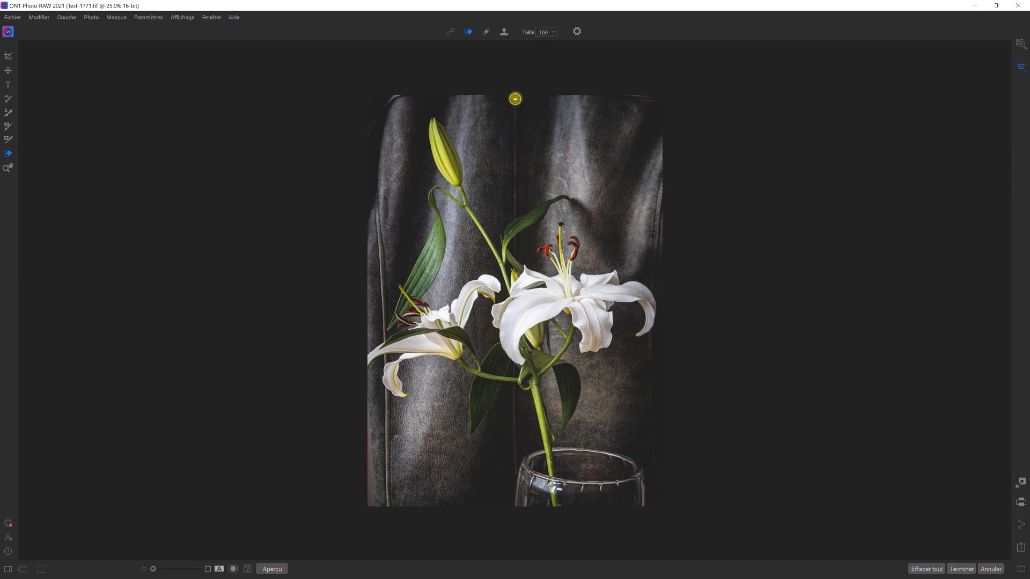
click(515, 100)
shift+click(514, 212)
Erase the central seam between the curved stem and the glass, including the traces remaining along it
click(514, 388)
shift+click(515, 460)
drag(513, 416, 514, 443)
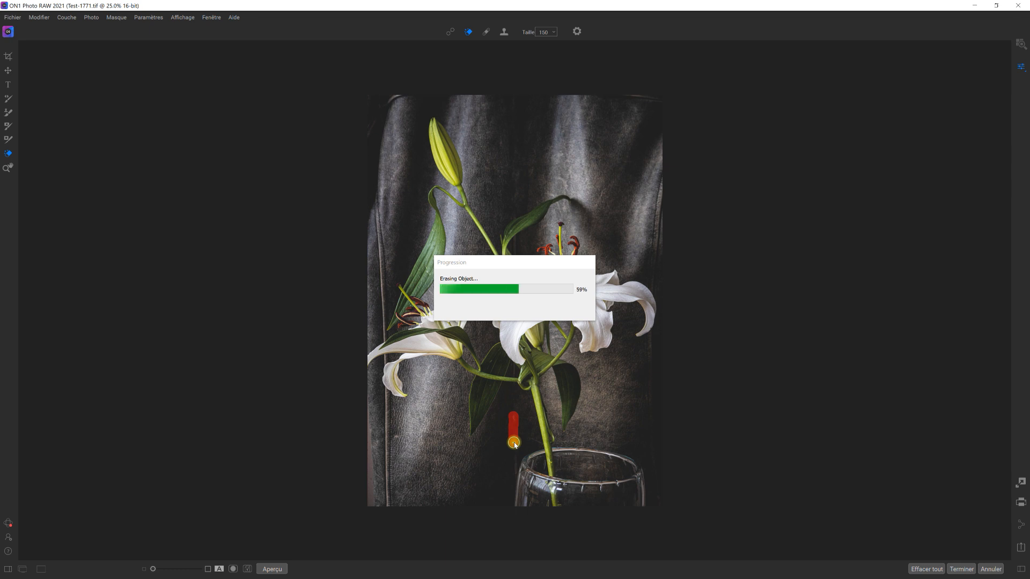
drag(514, 444, 514, 445)
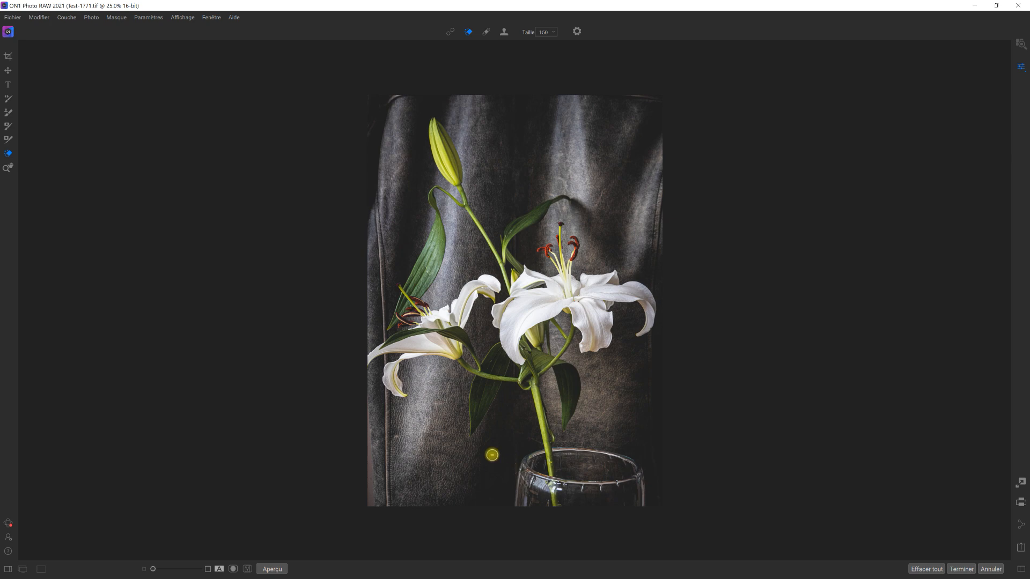
Erase the remaining seam traces in the dark backdrop beside the glass rim
key(ctrl+equal)
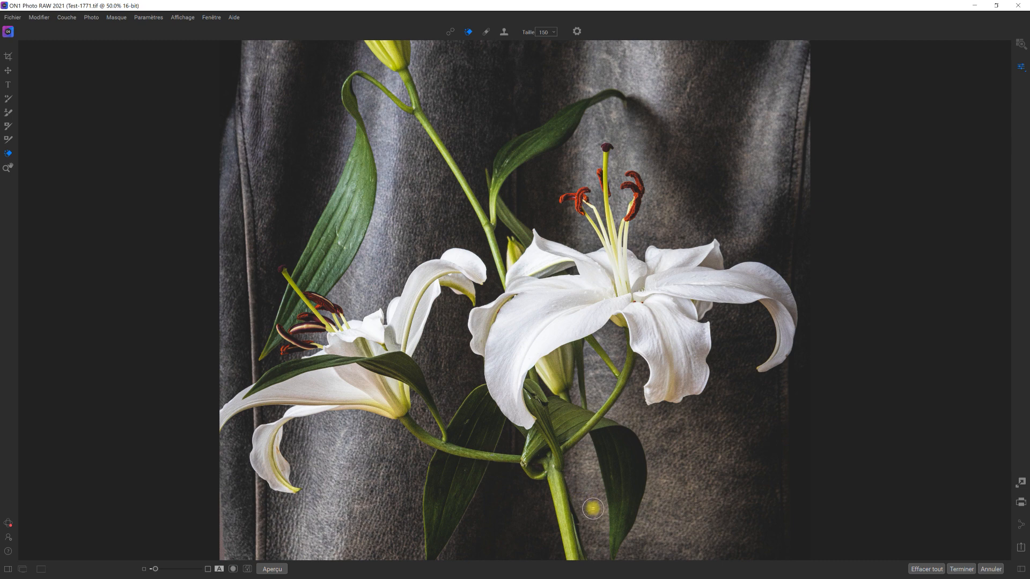
scroll(523, 496, down, 5)
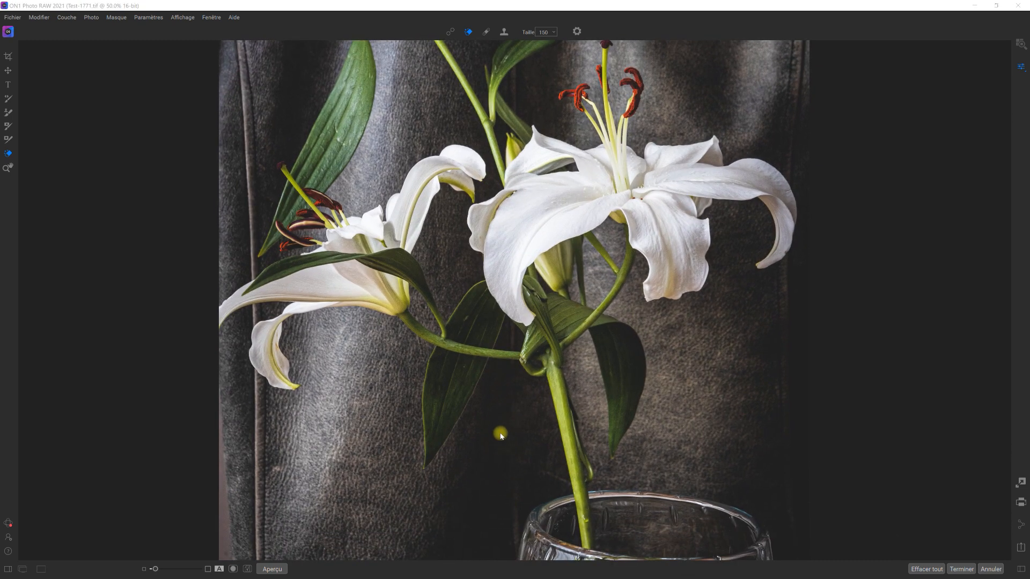
drag(515, 508, 510, 532)
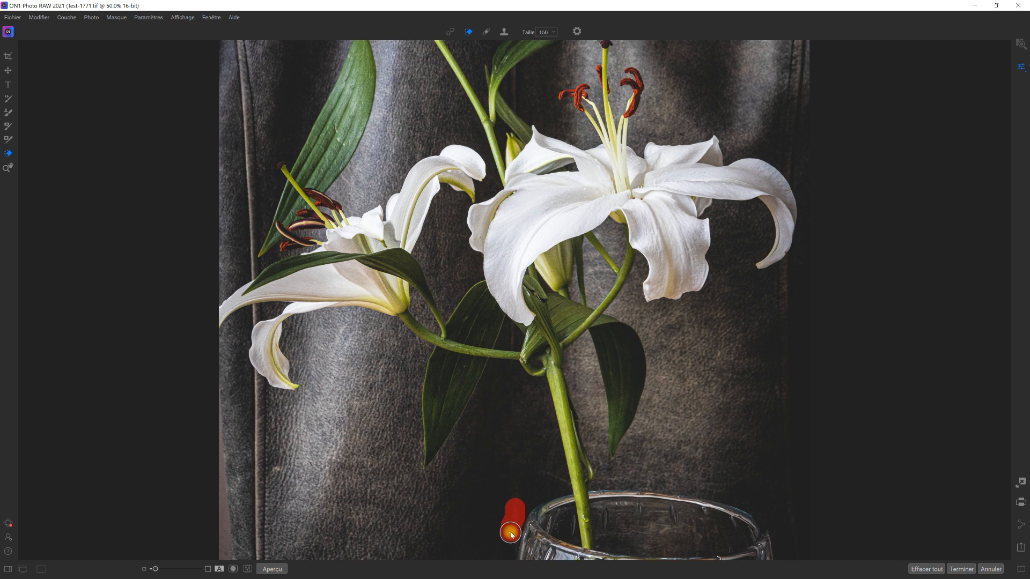
drag(510, 534, 511, 534)
click(515, 507)
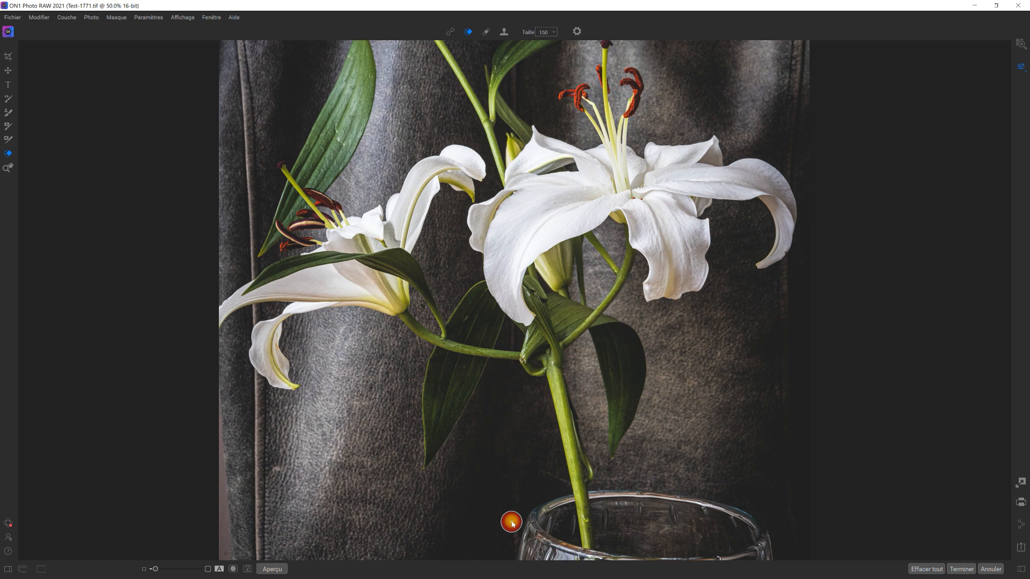
click(511, 523)
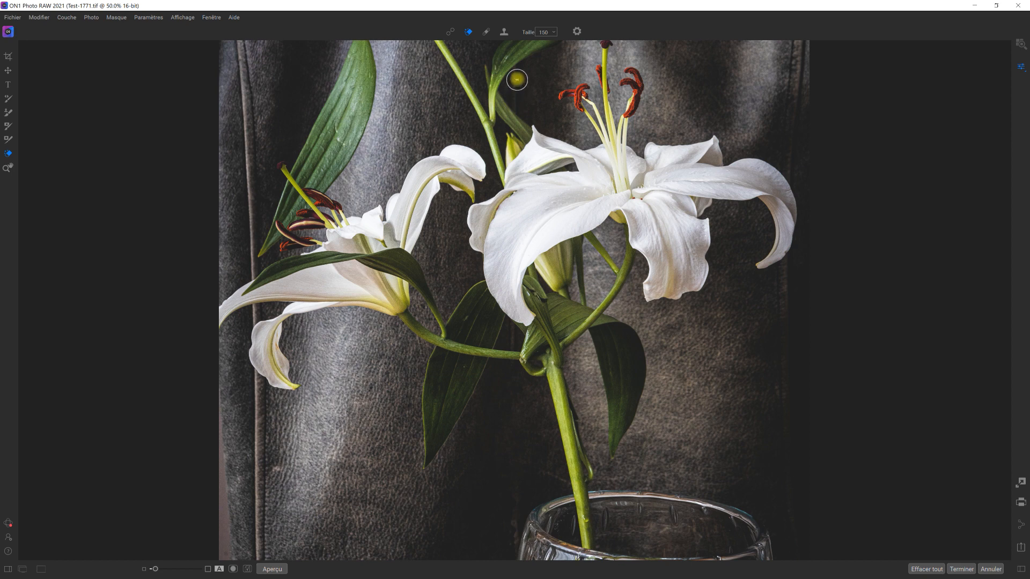
Erase the central seam section between the upper leaf and the smaller leaf above the large lily
drag(517, 80, 518, 100)
drag(517, 79, 522, 102)
click(520, 82)
click(522, 91)
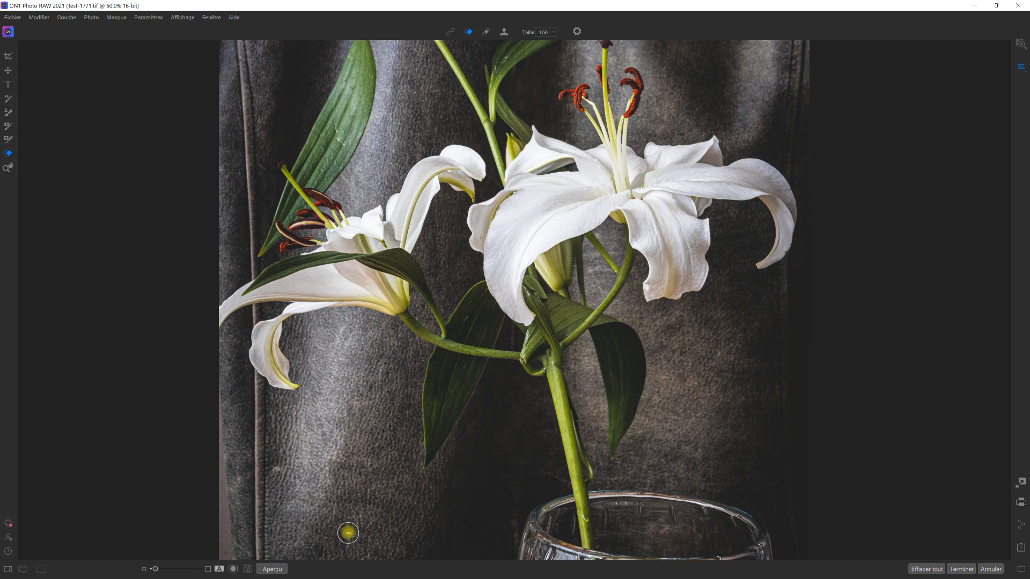
Erase the left seam from just below the drooping petal down to the photo's bottom edge
key(ctrl+minus)
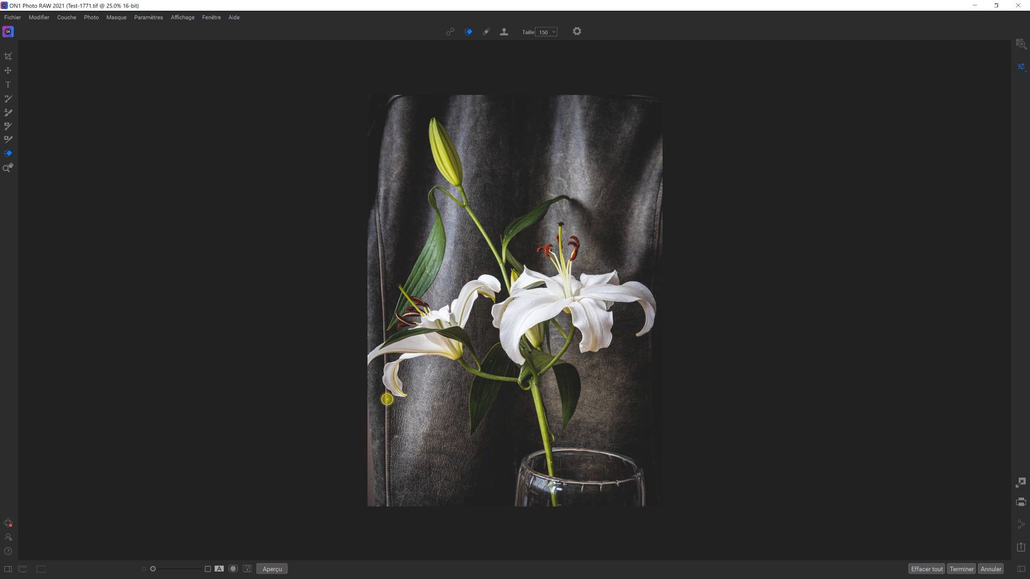
drag(390, 413, 388, 506)
shift+click(389, 504)
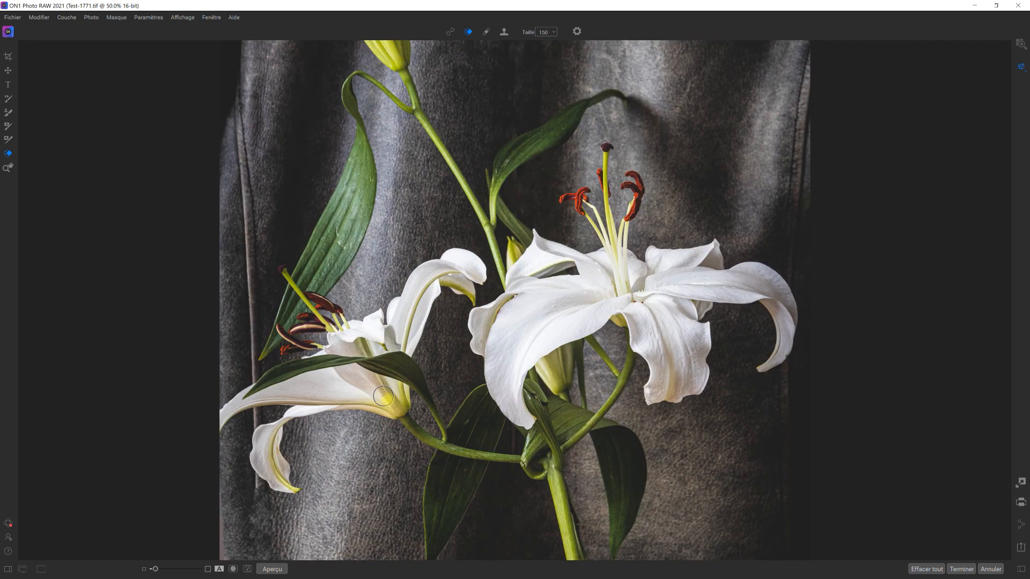
Erase the leftover end of the left seam beside the drooping petal's tip
key(ctrl+plus)
drag(327, 502, 357, 471)
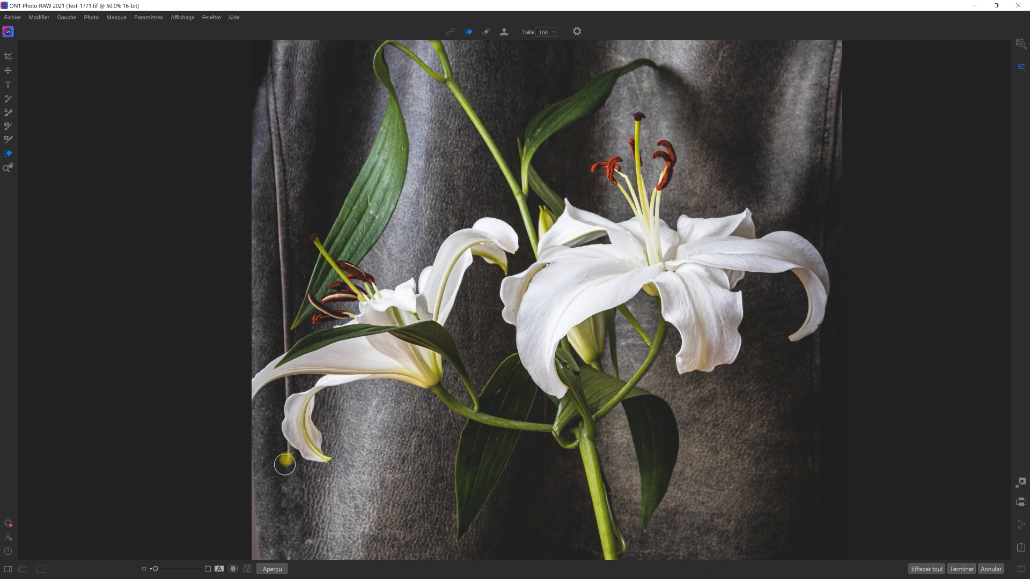
click(287, 458)
Clone leather texture over the exposed strip along the photo's lower-left edge with the Clone Stamp, size 300
drag(371, 459, 408, 295)
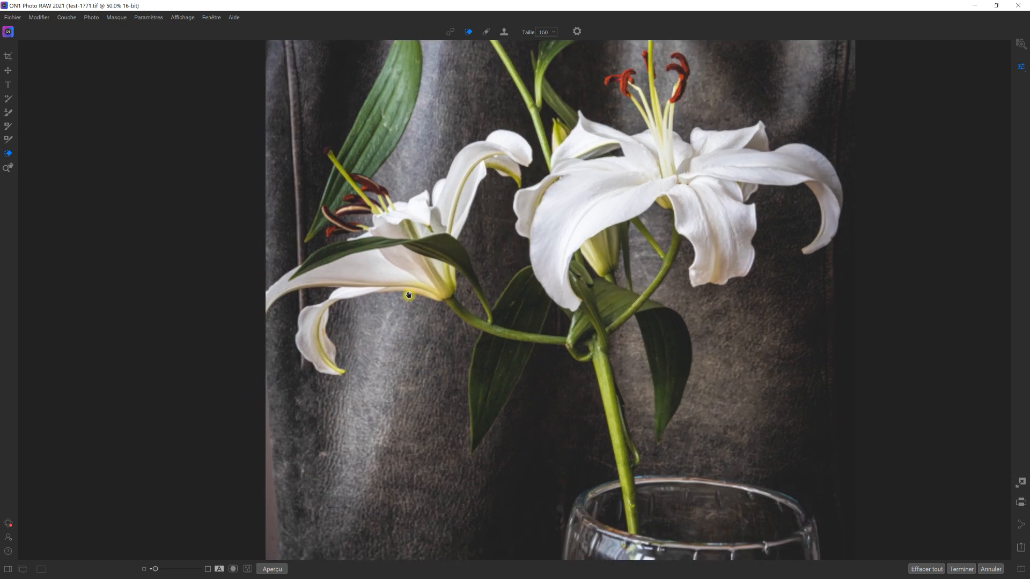
drag(402, 458, 421, 277)
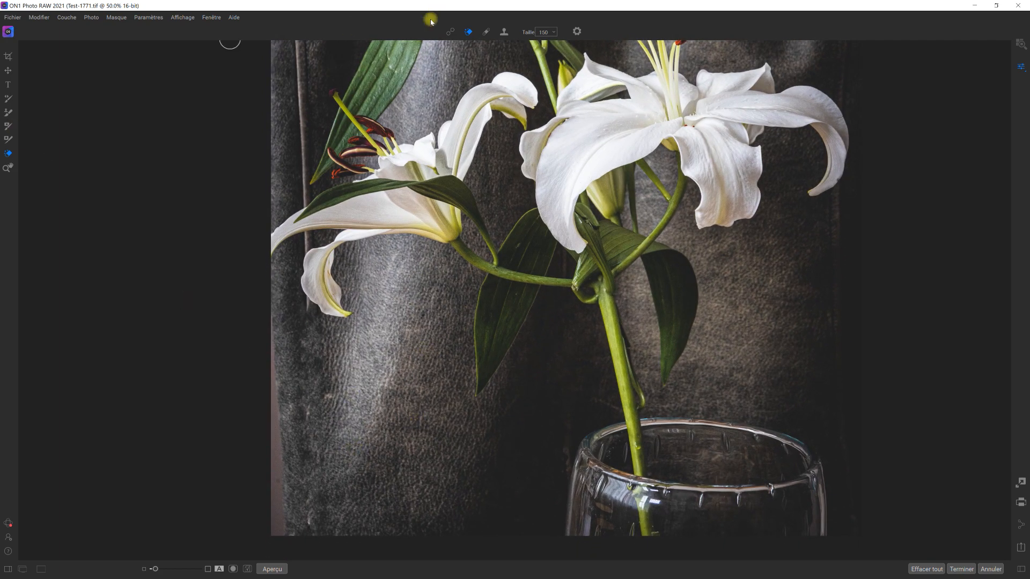
click(503, 32)
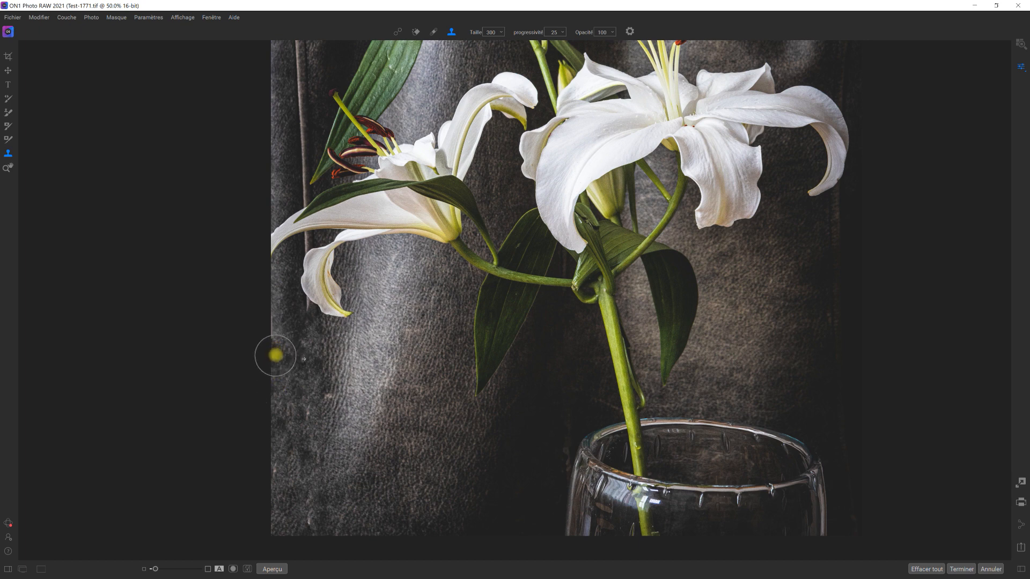
drag(281, 356, 298, 327)
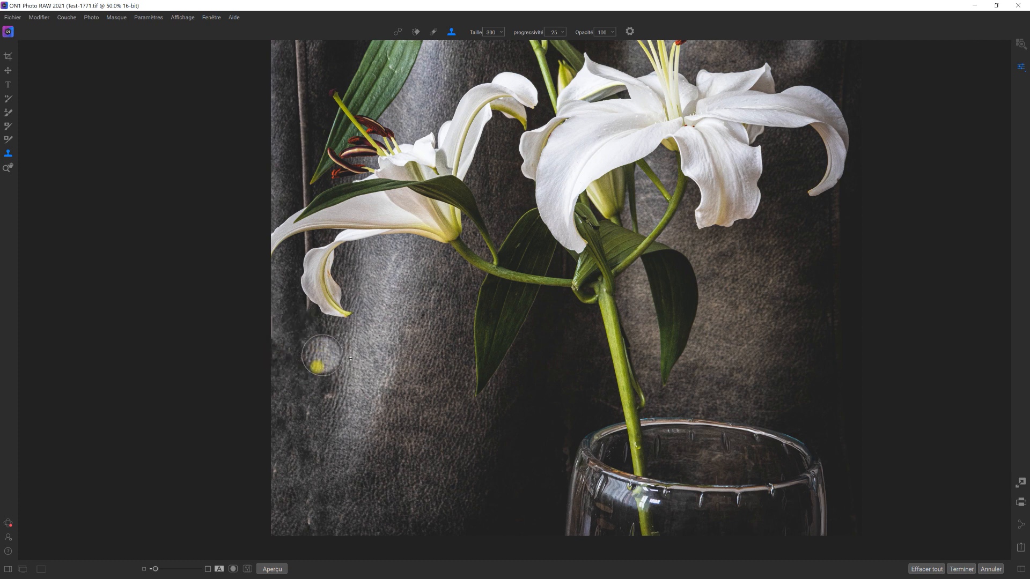
Reduce the Clone Stamp size to 50 and clone leather texture over the seam remnant beside the drooping petal
drag(503, 34, 464, 43)
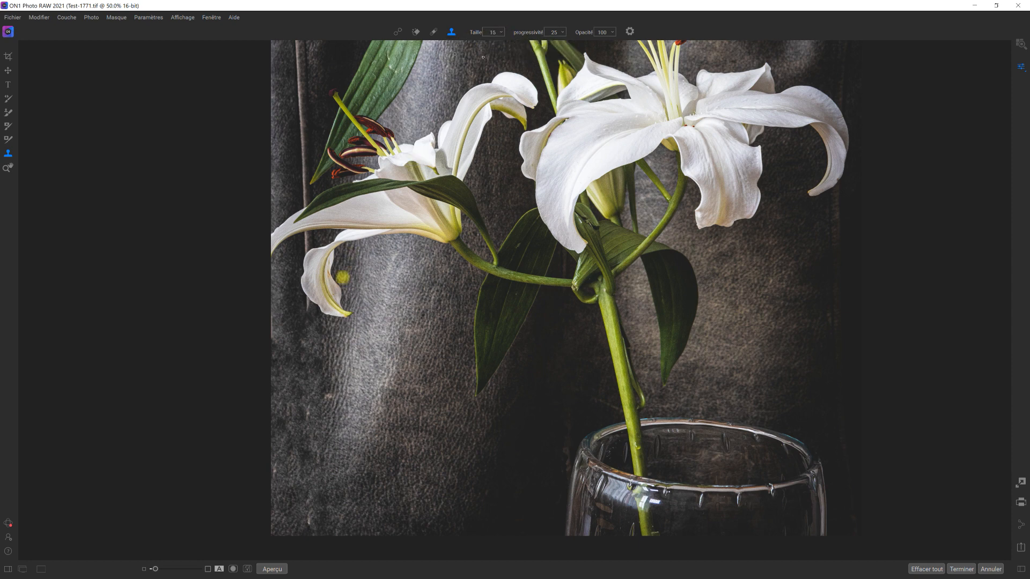
drag(501, 32, 469, 43)
click(295, 318)
click(296, 313)
click(296, 311)
click(295, 311)
click(293, 311)
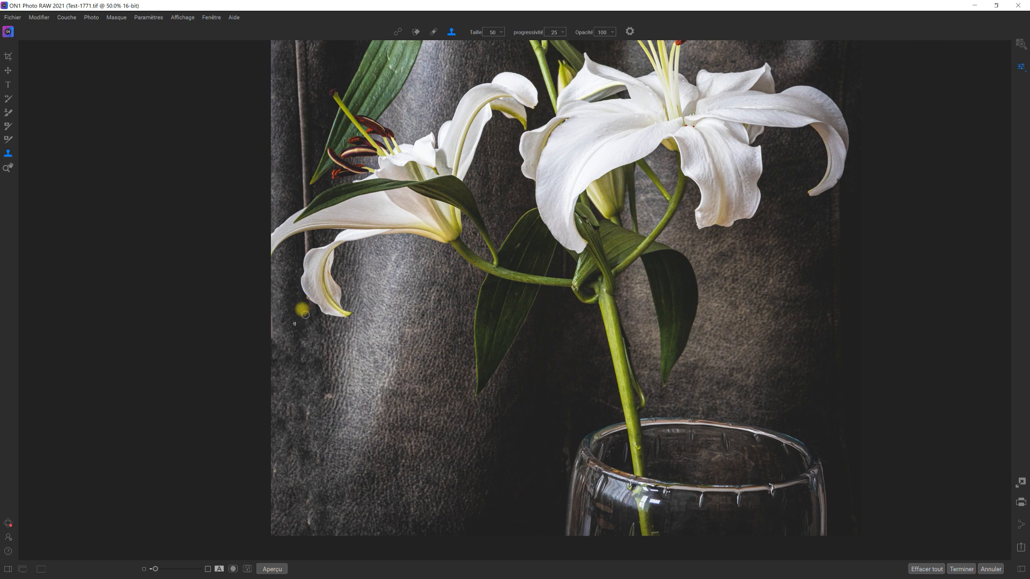